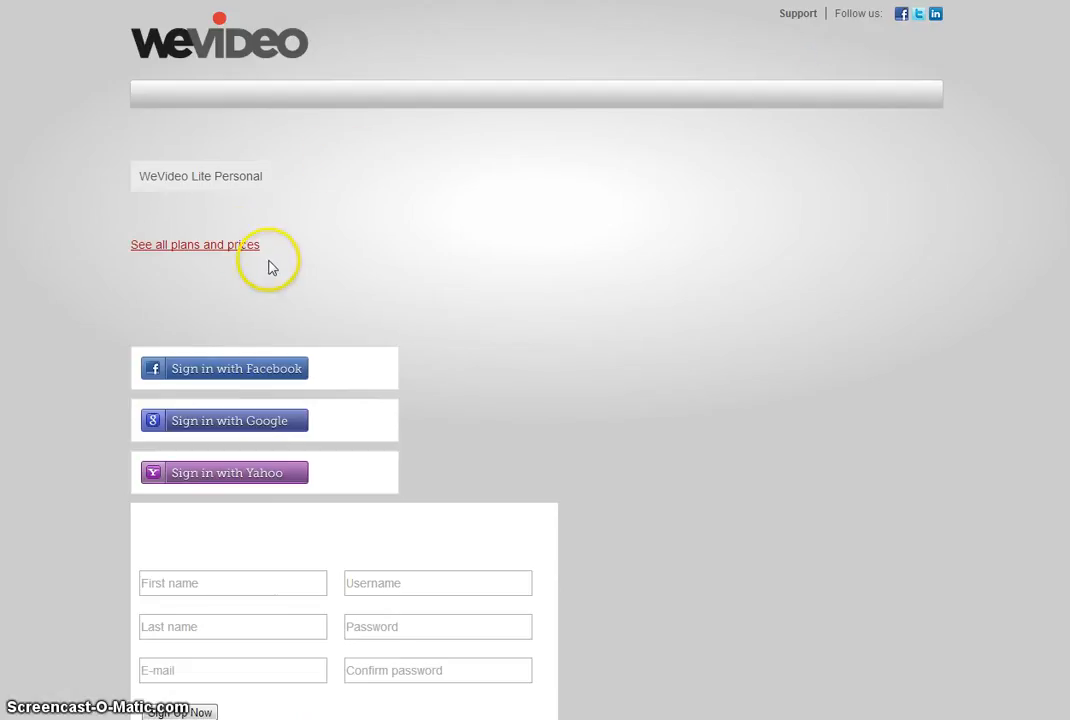
Choose Sign up for Lite under the Education plans to reach the empty registration form
click(236, 248)
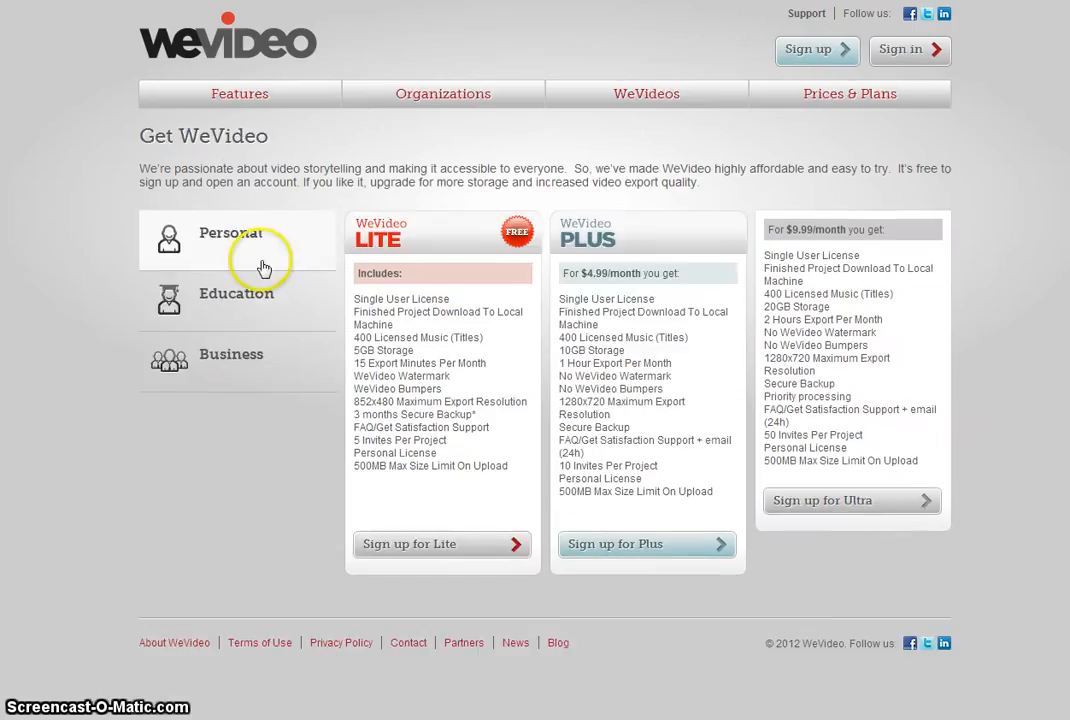
click(231, 299)
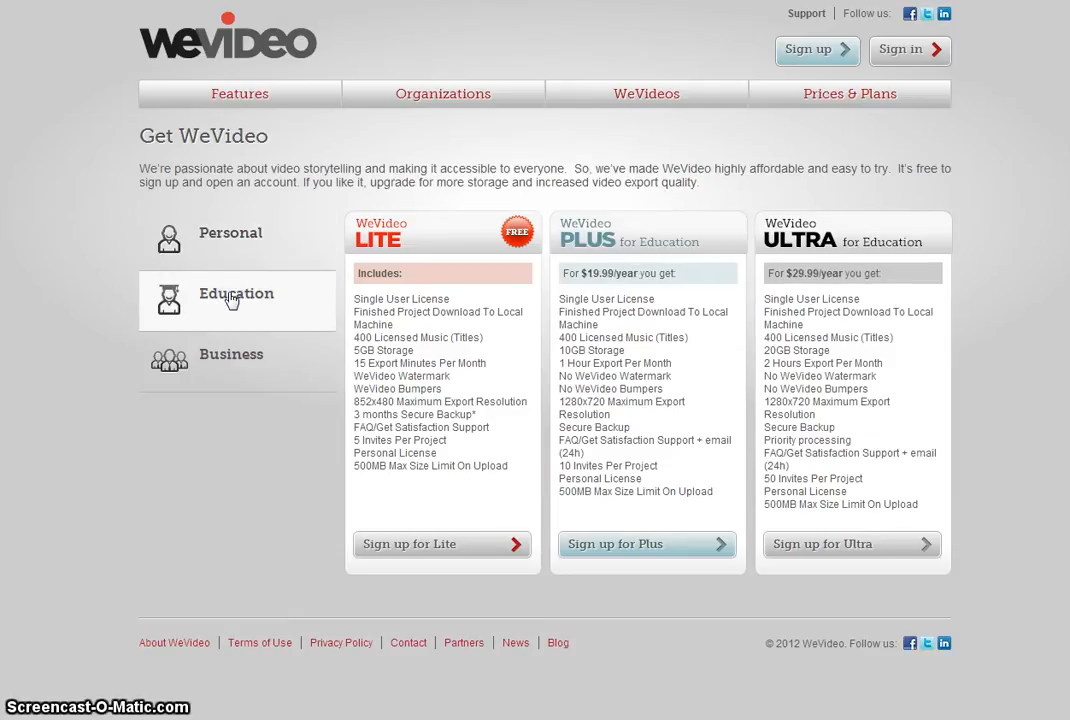
click(482, 545)
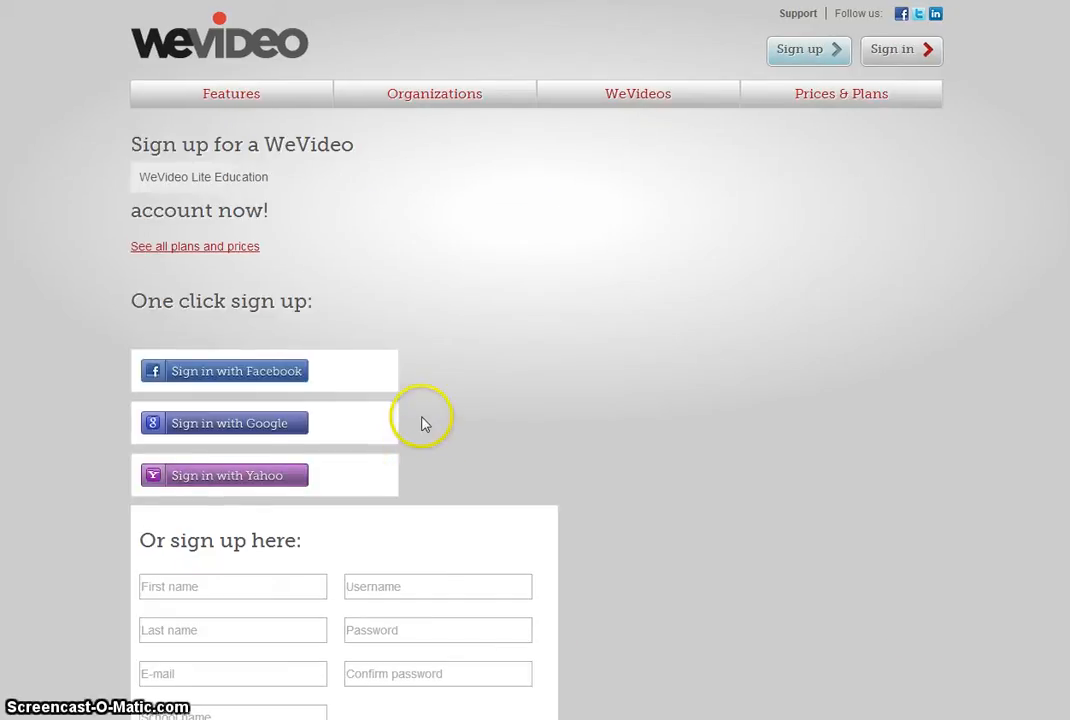
scroll(420, 410, down, 3)
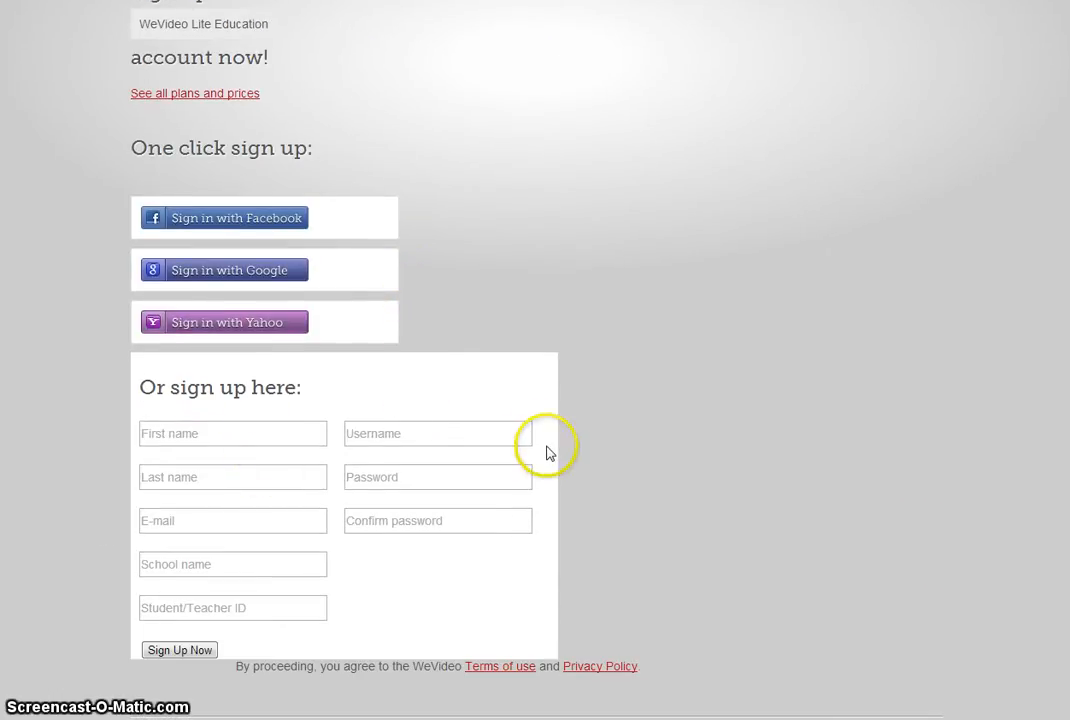
click(225, 524)
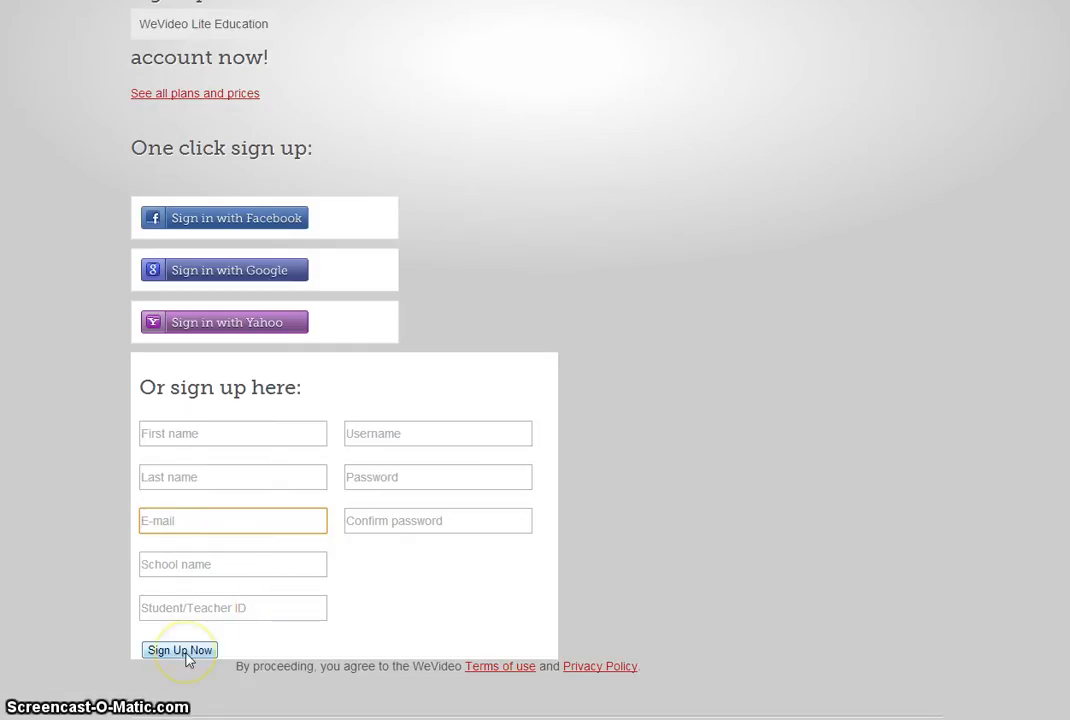
scroll(795, 560, up, 3)
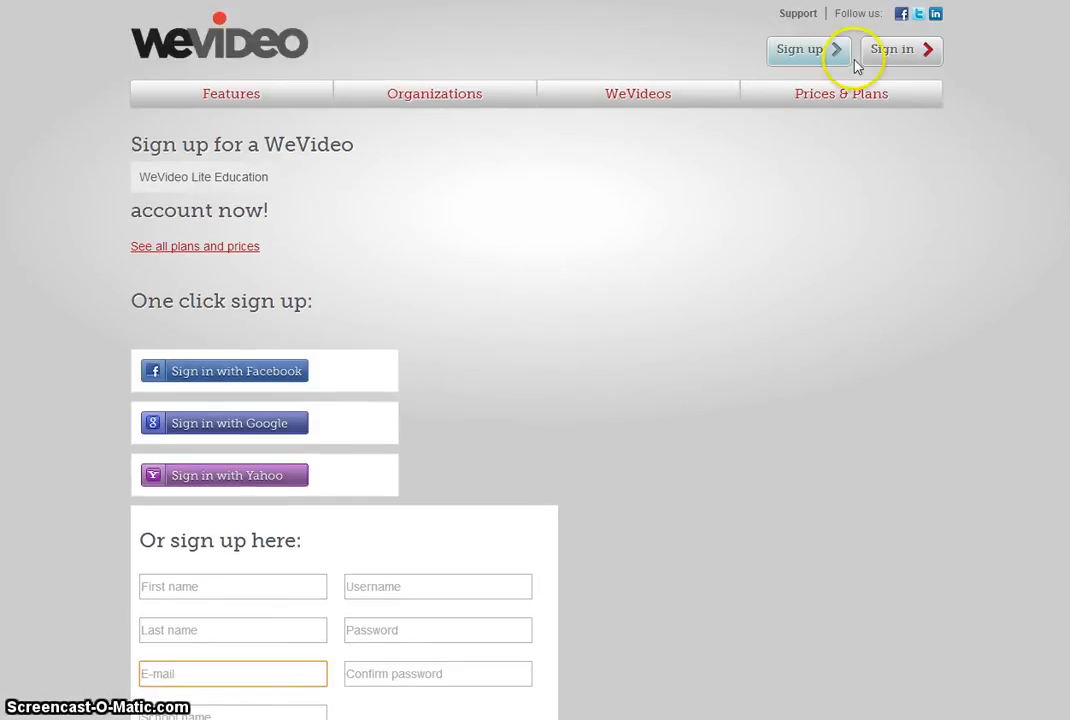
Sign in with the account username and password to load the Projects list
click(881, 62)
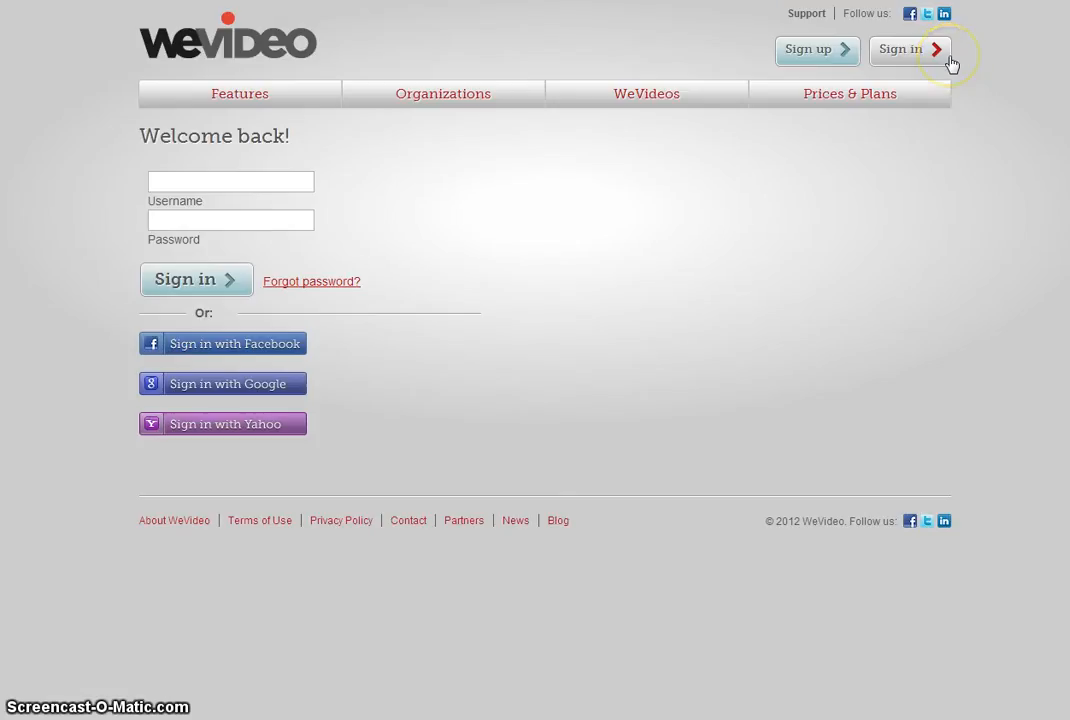
click(300, 183)
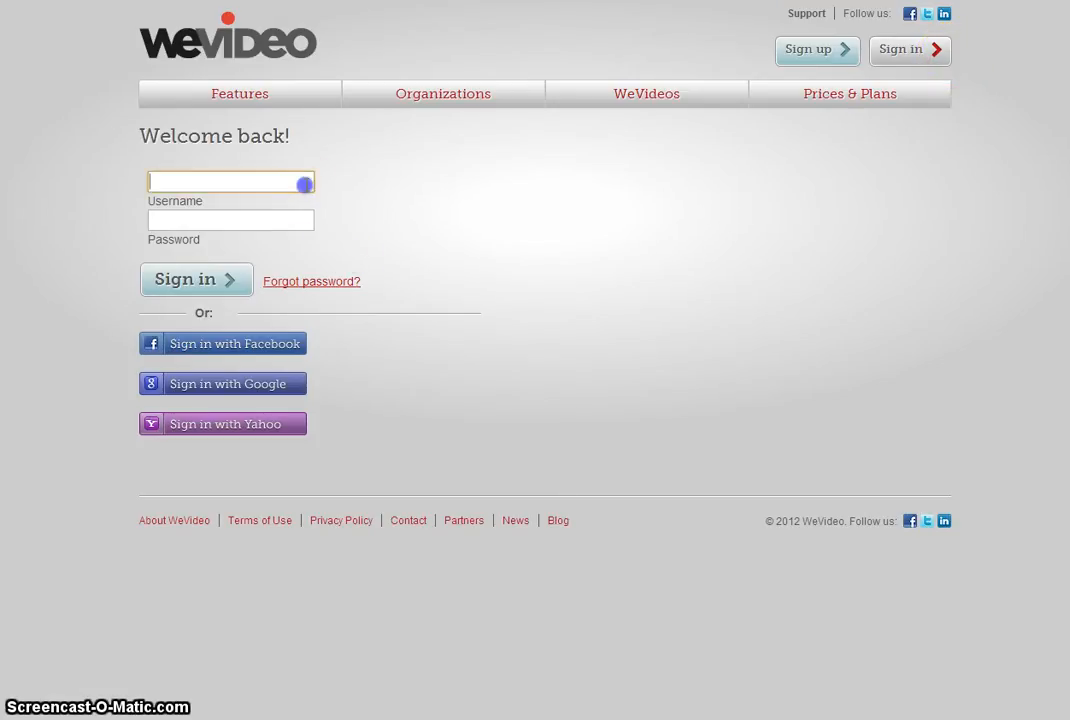
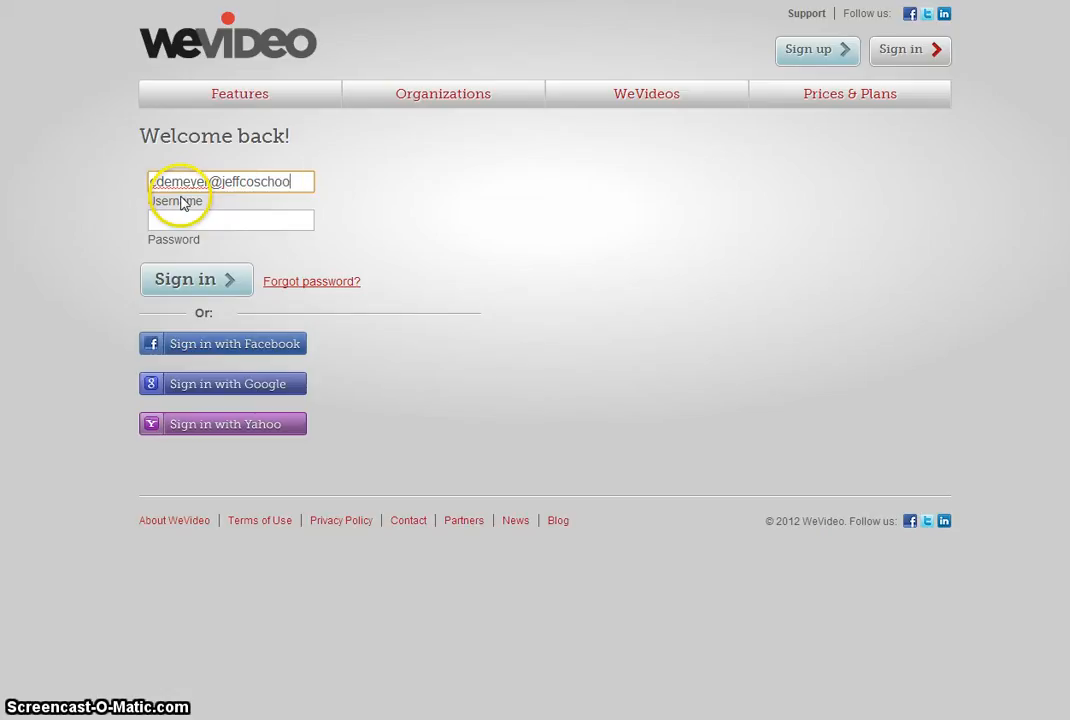
key(Tab)
text(•••••)
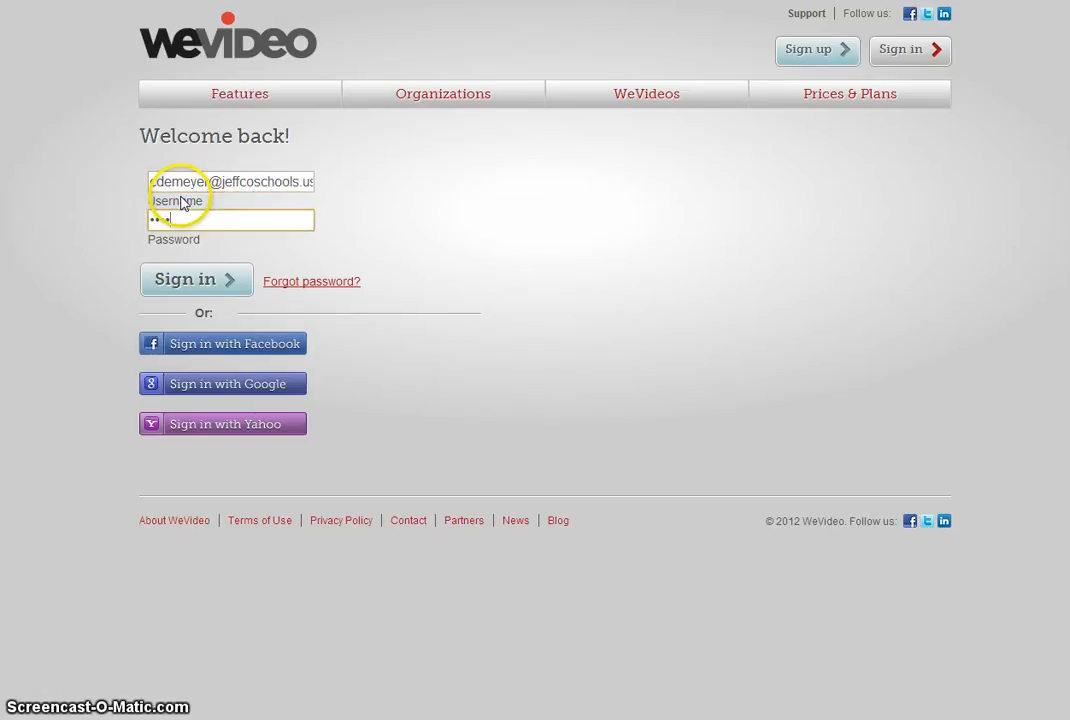
text(••)
key(Return)
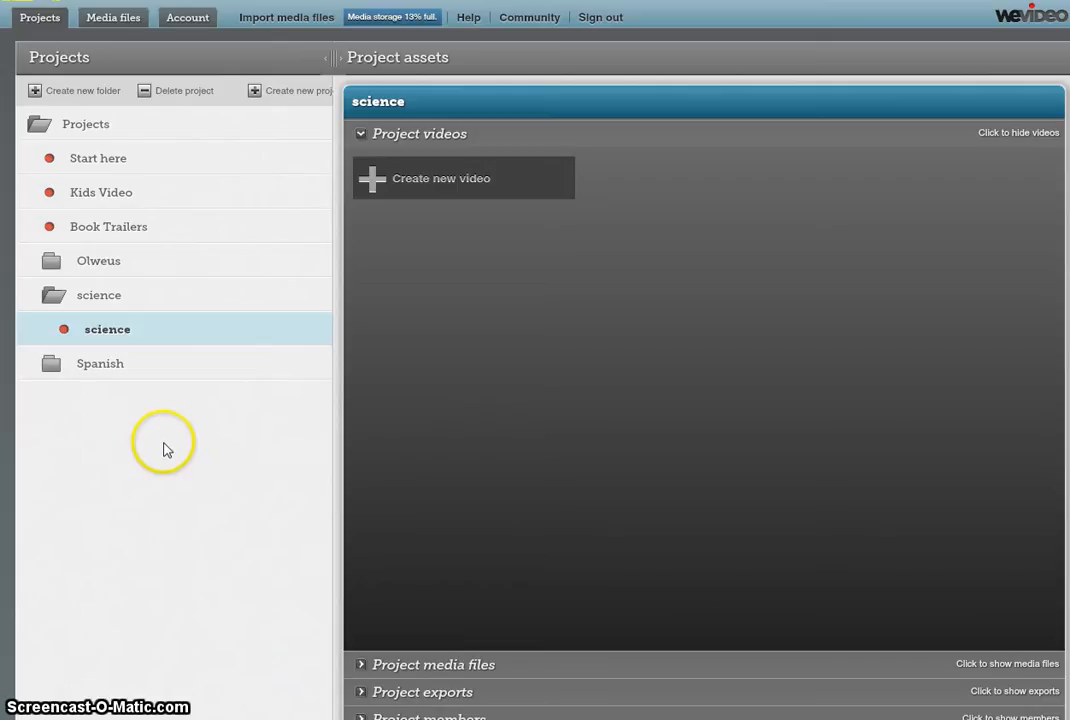
Open the science project inside the science folder and create a new video in it
click(149, 159)
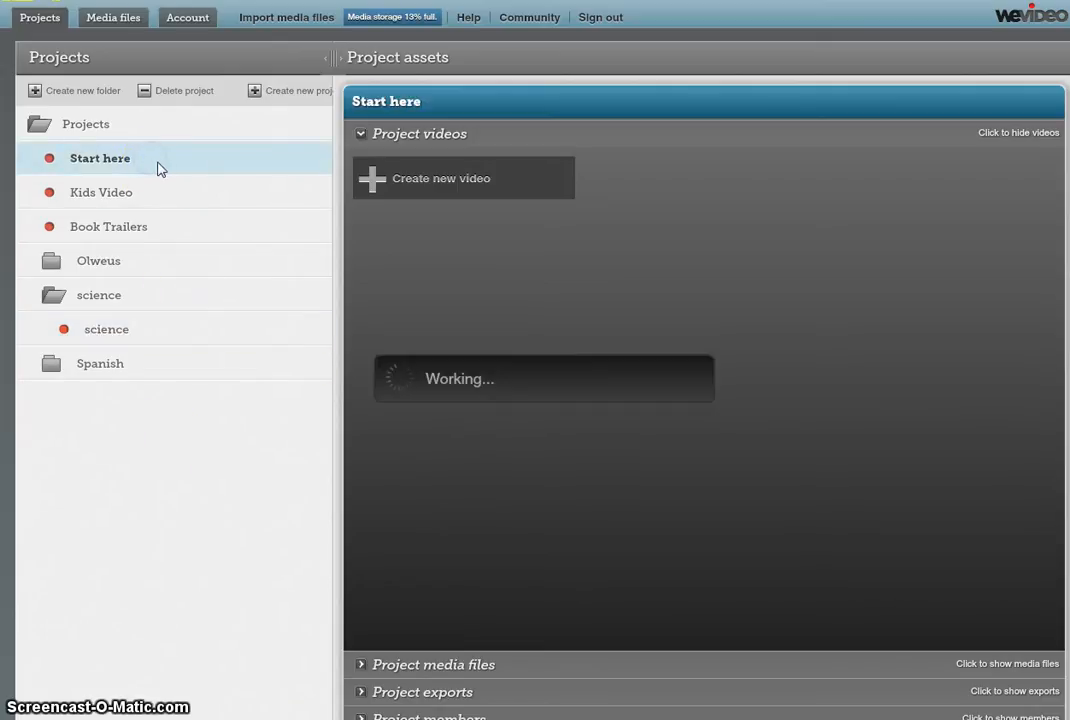
click(100, 299)
click(113, 330)
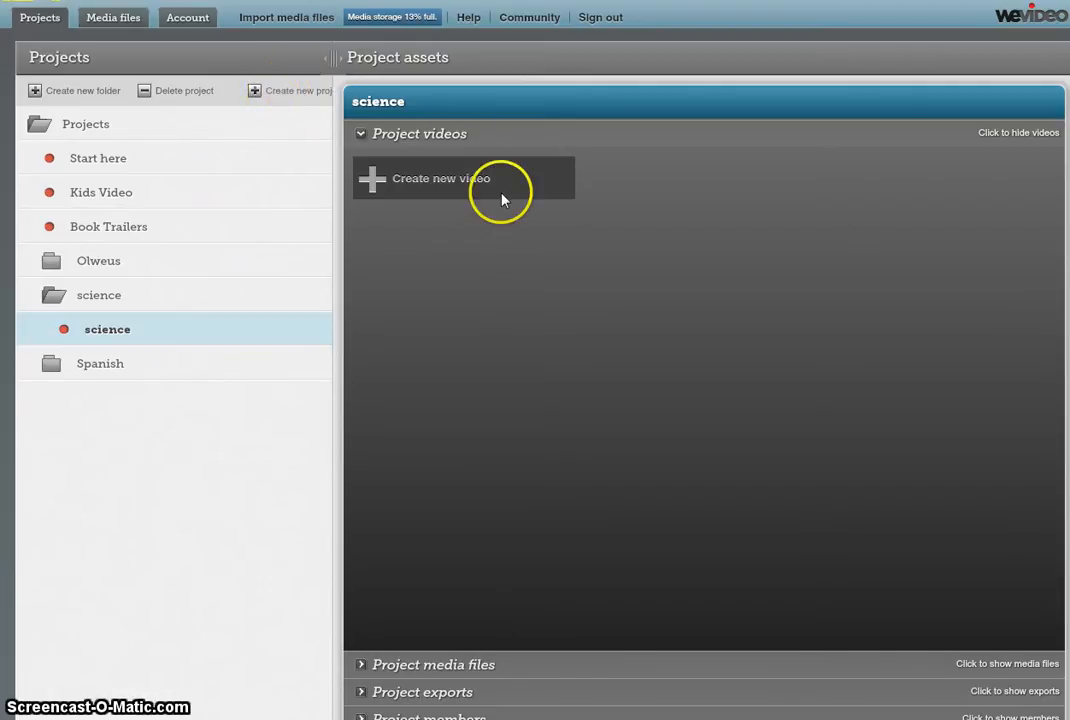
click(423, 180)
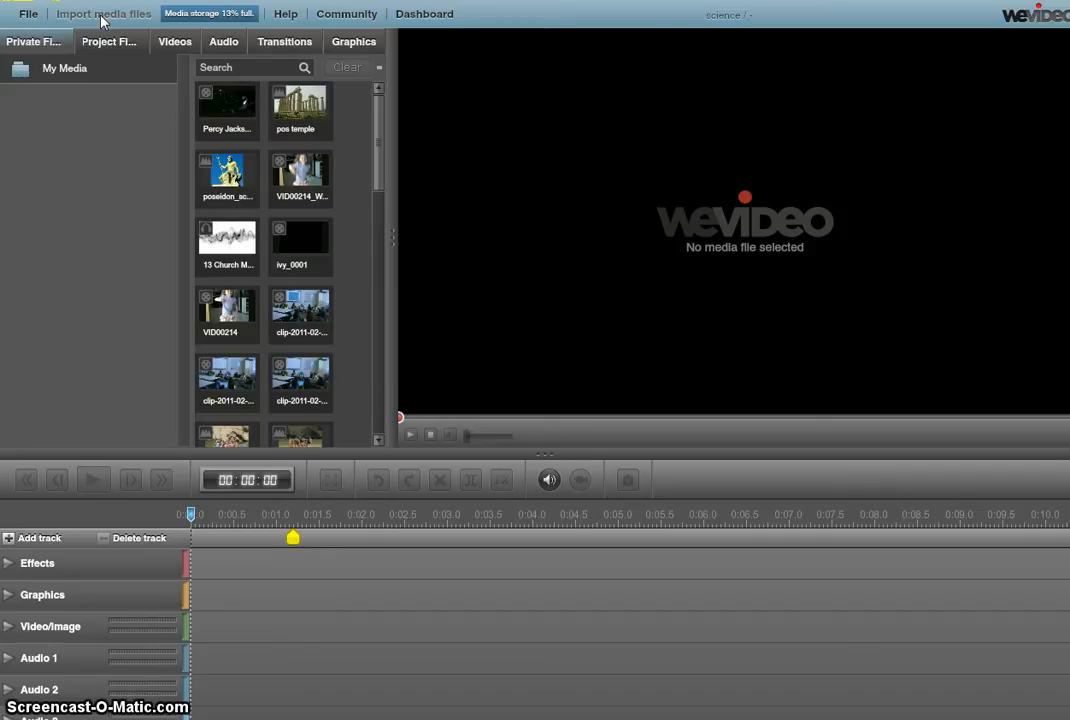
Upload VID00001_xvid.avi from the computer into the media library
click(101, 21)
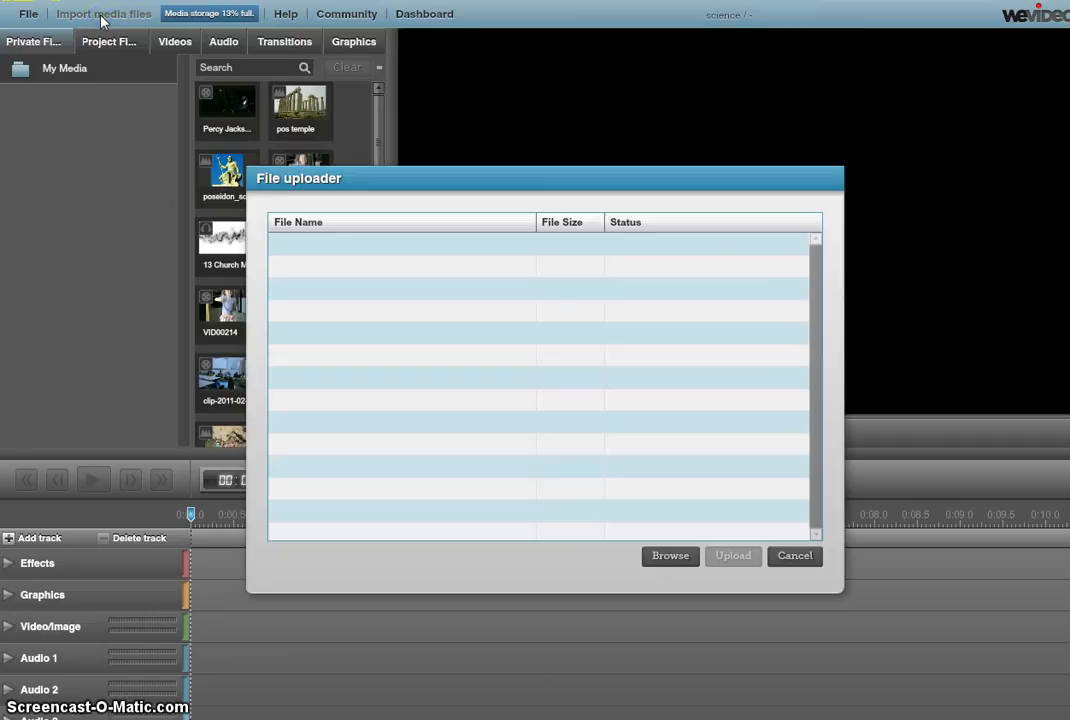
click(21, 87)
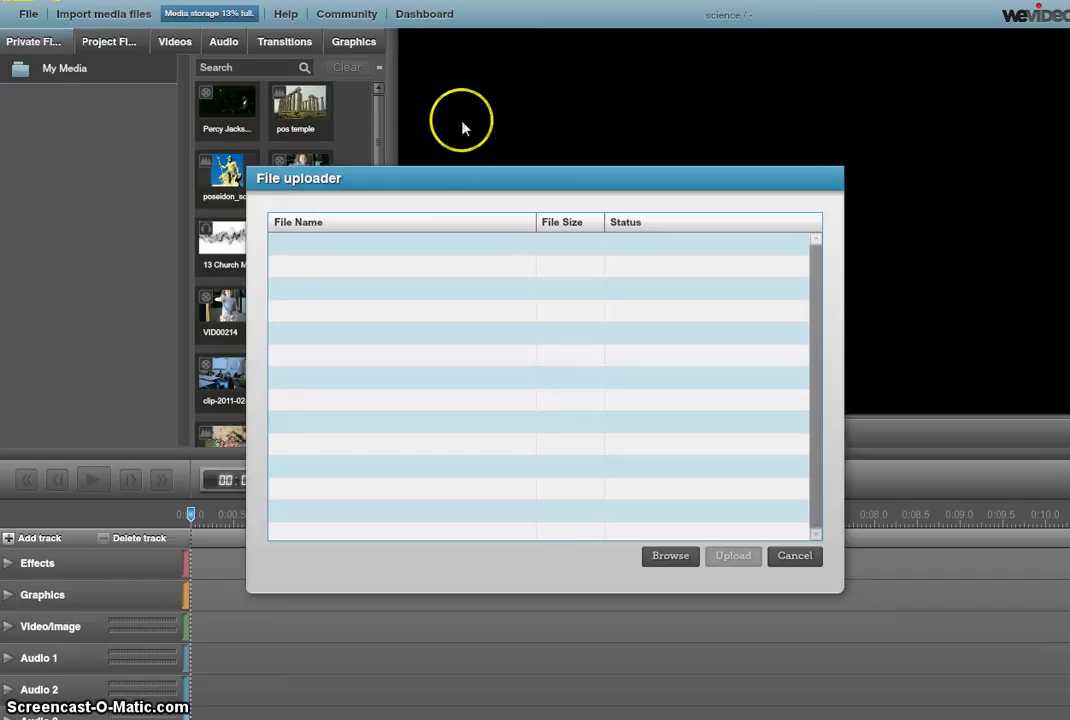
drag(466, 179, 615, 94)
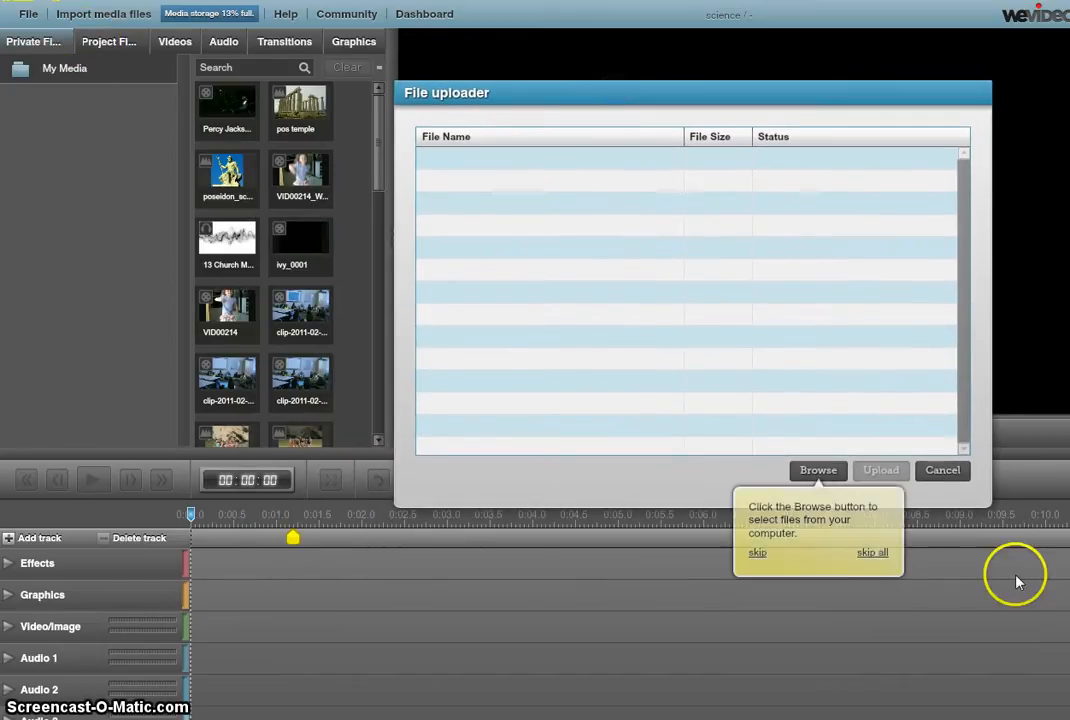
click(818, 472)
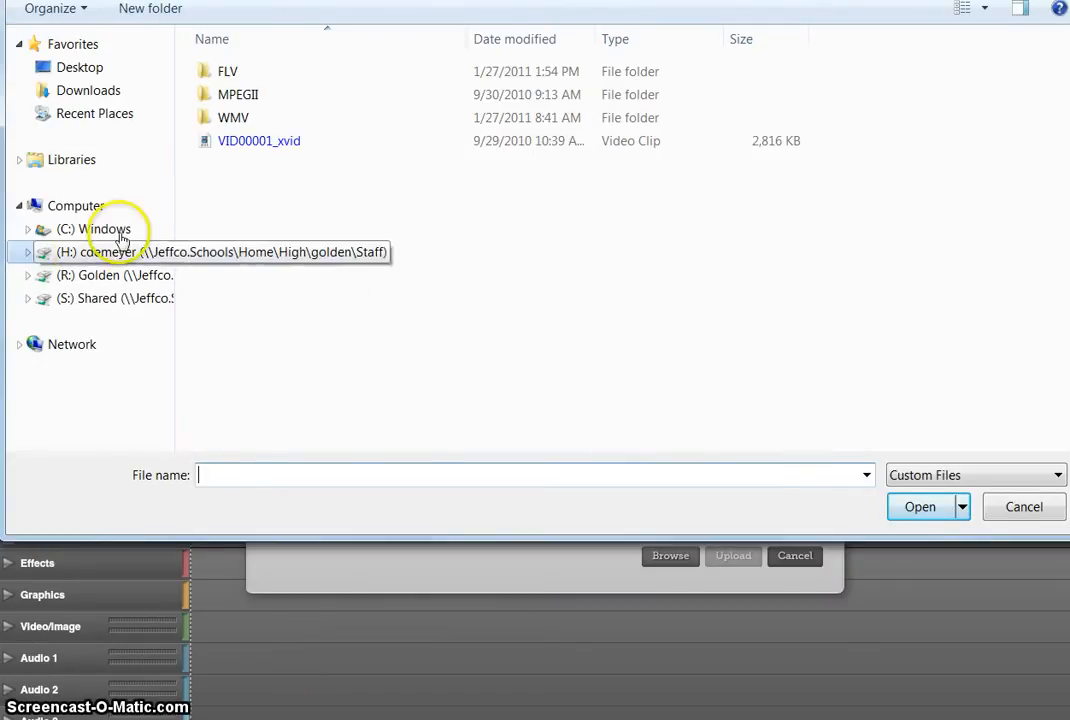
click(252, 146)
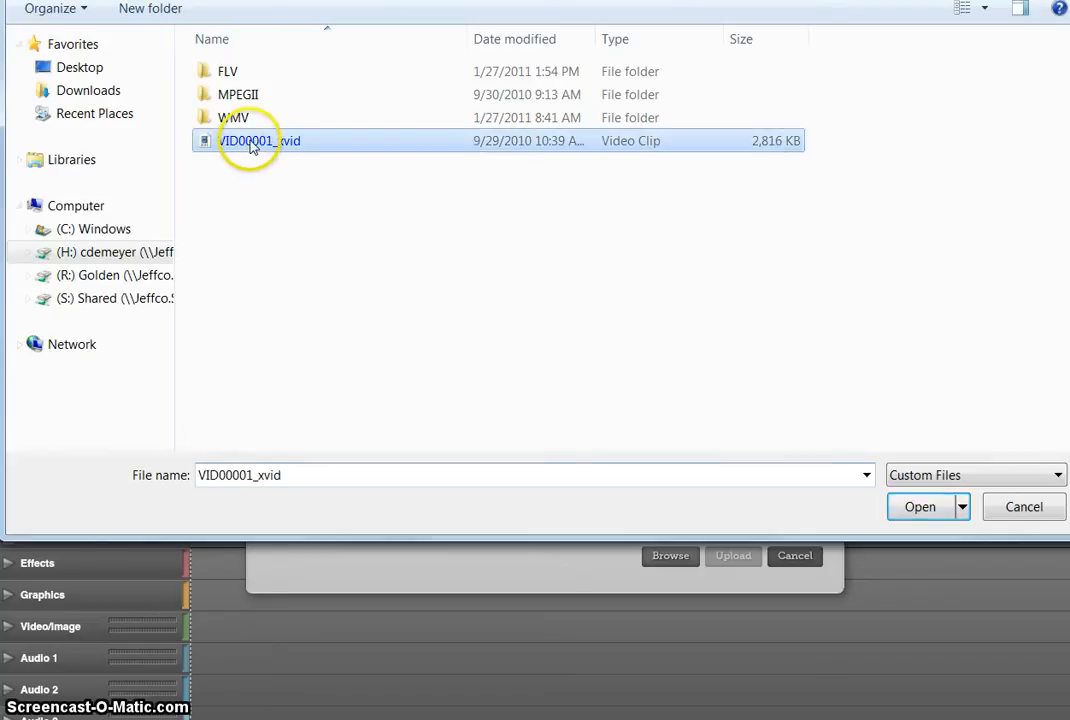
click(922, 506)
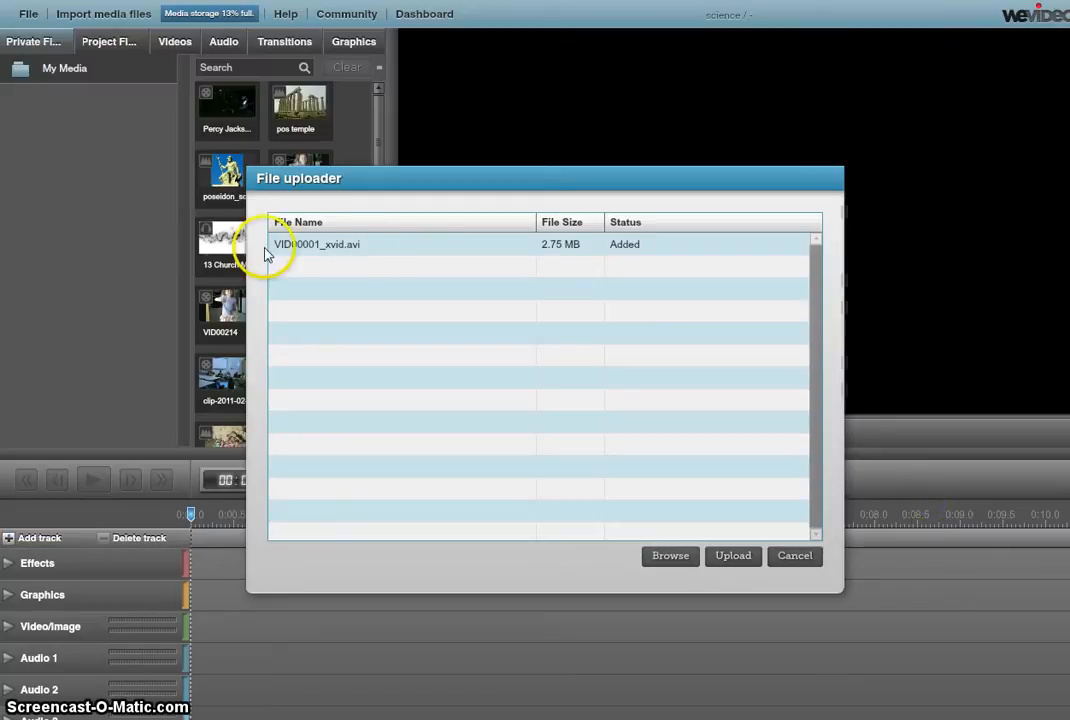
click(729, 560)
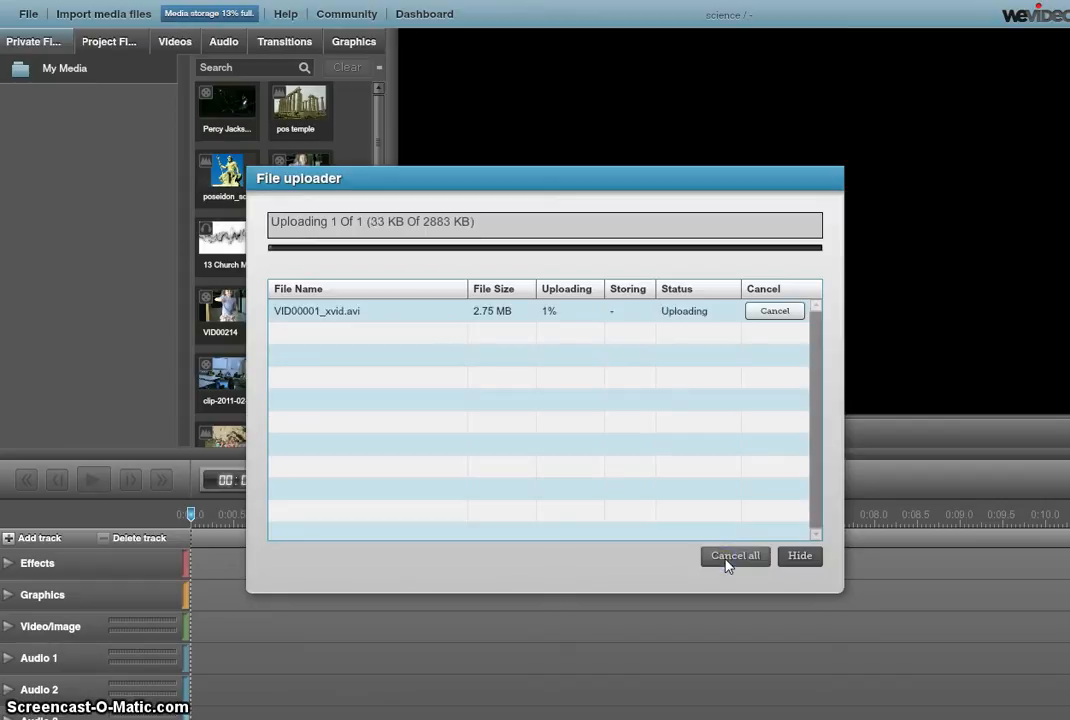
click(729, 550)
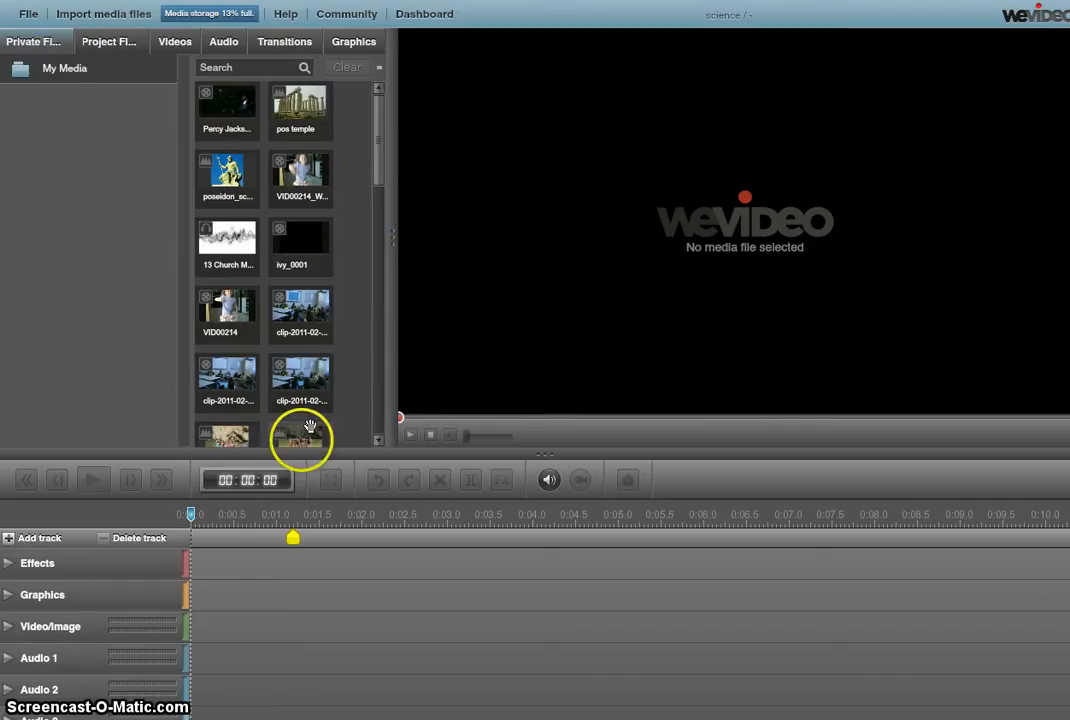
Put the videoplayback clip on the Video/Image track and '13 Church Music - Dance (!)' on Audio 1
drag(378, 178, 385, 235)
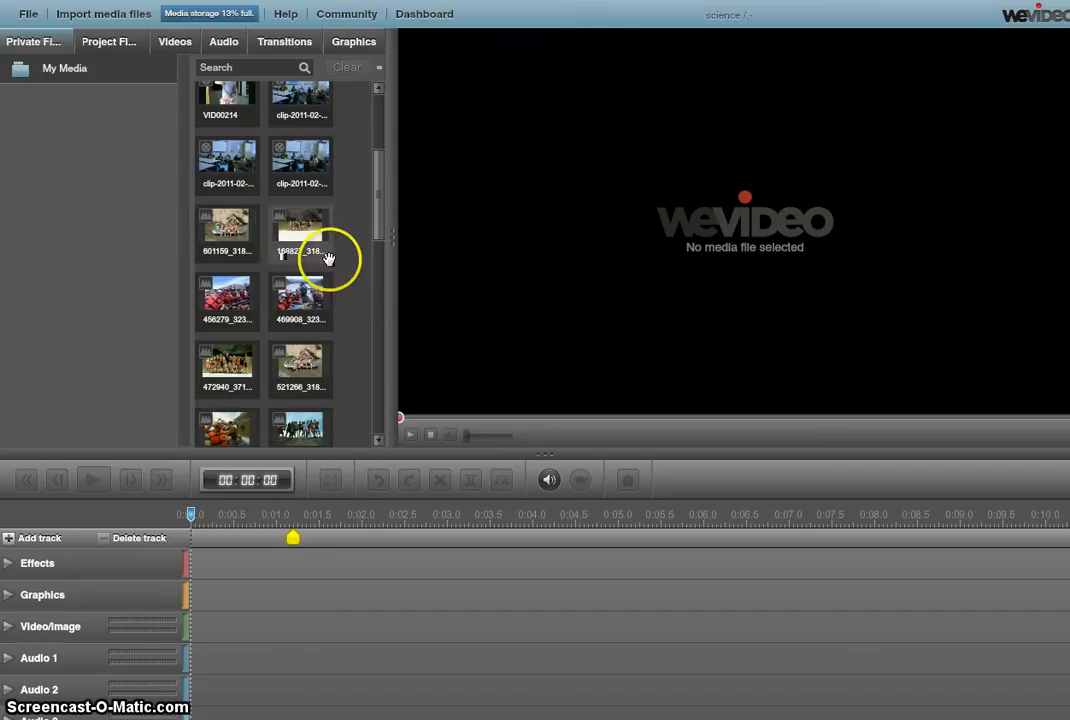
drag(383, 233, 356, 385)
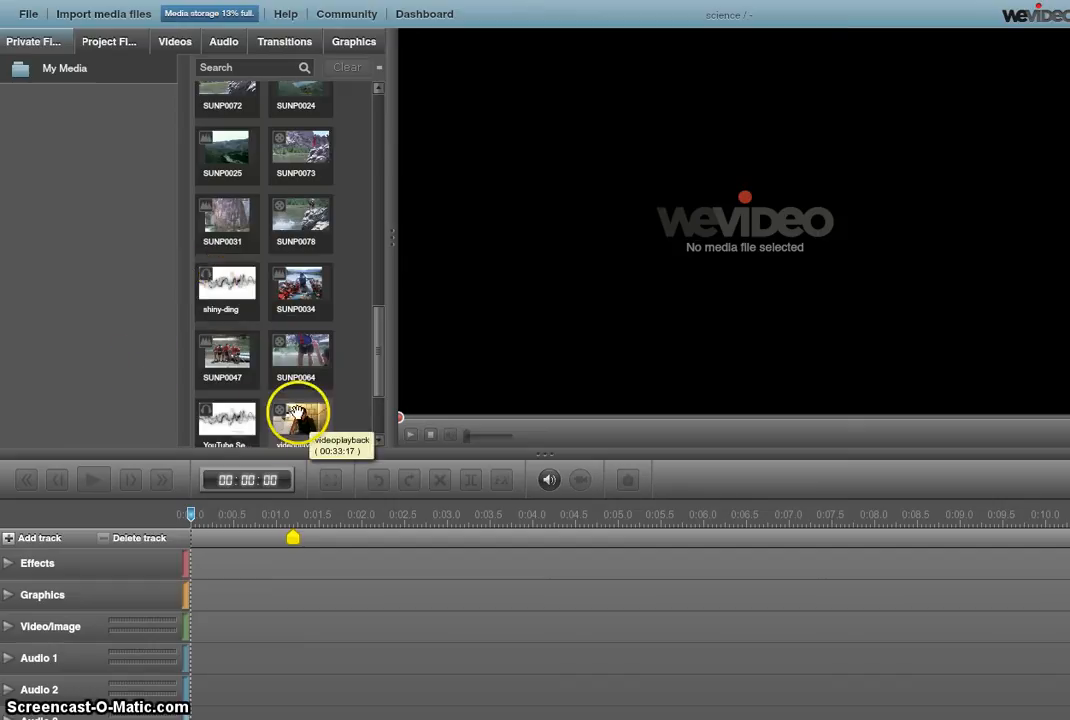
drag(297, 415, 213, 617)
click(220, 632)
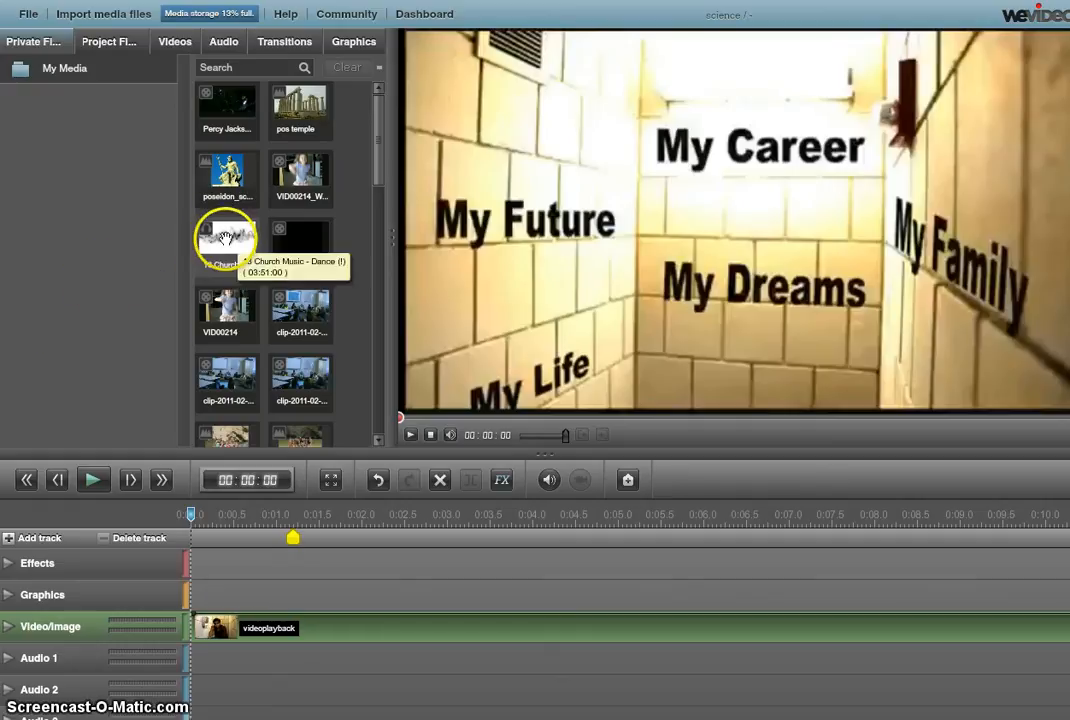
drag(225, 238, 224, 665)
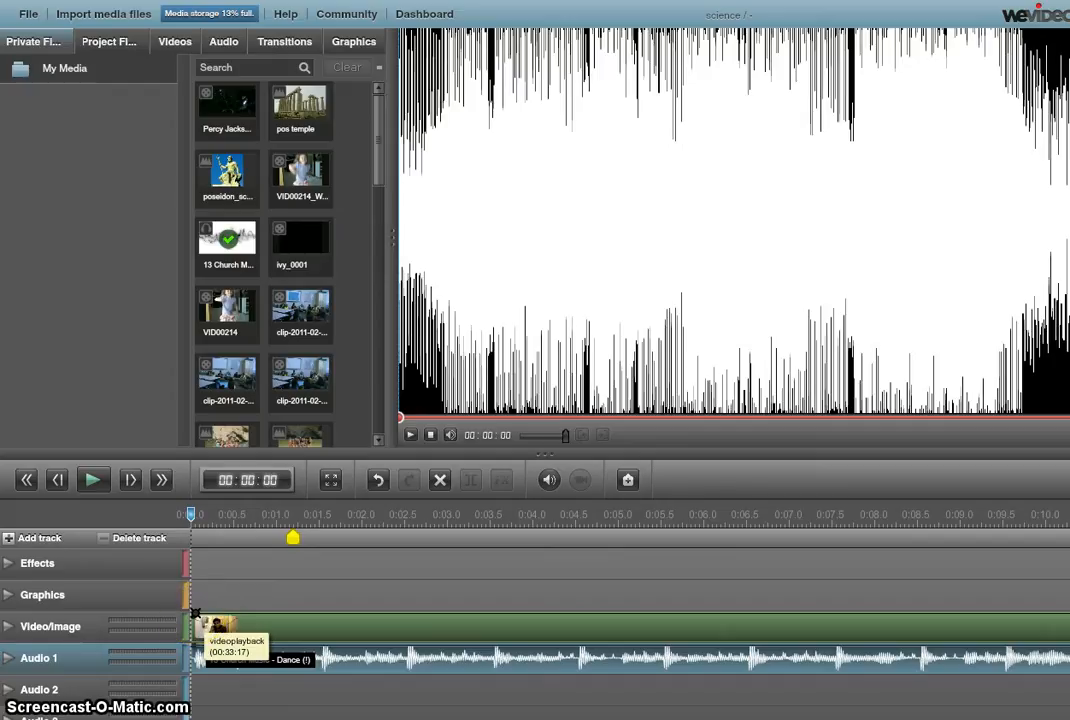
Drag the videoplayback clip's fade handle right for a roughly one-second fade-in
mouse_move(213, 612)
mouse_down()
mouse_move(275, 615)
mouse_move(174, 611)
mouse_move(196, 613)
mouse_up()
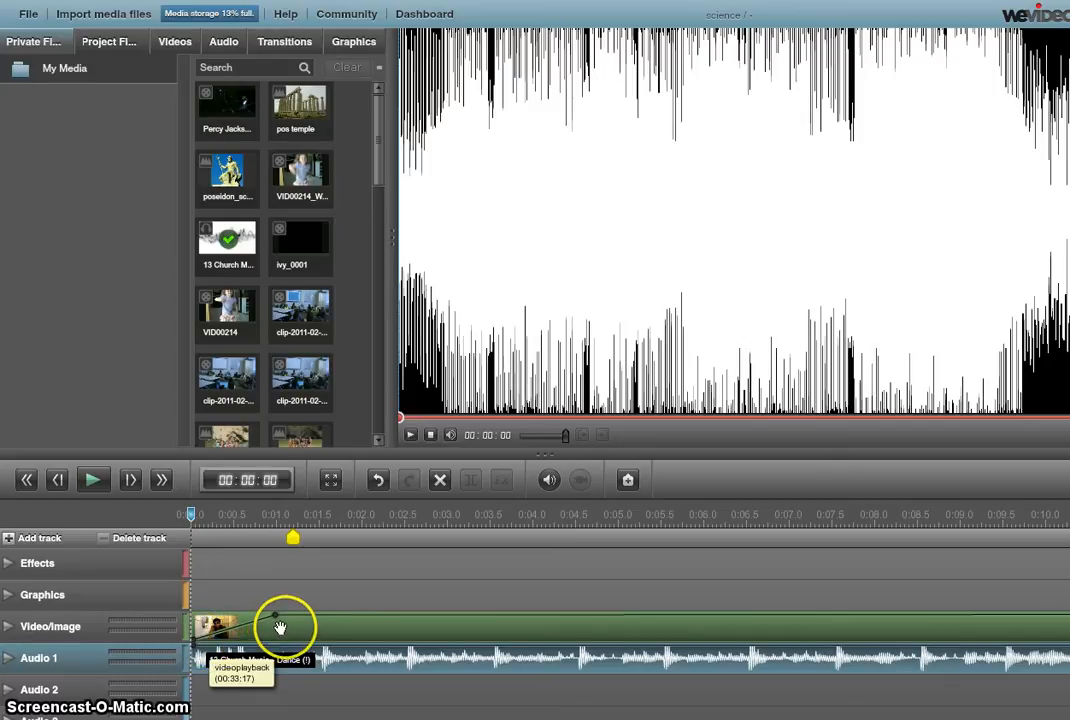
Make the church music fade in from silence and play the start to check it
click(359, 617)
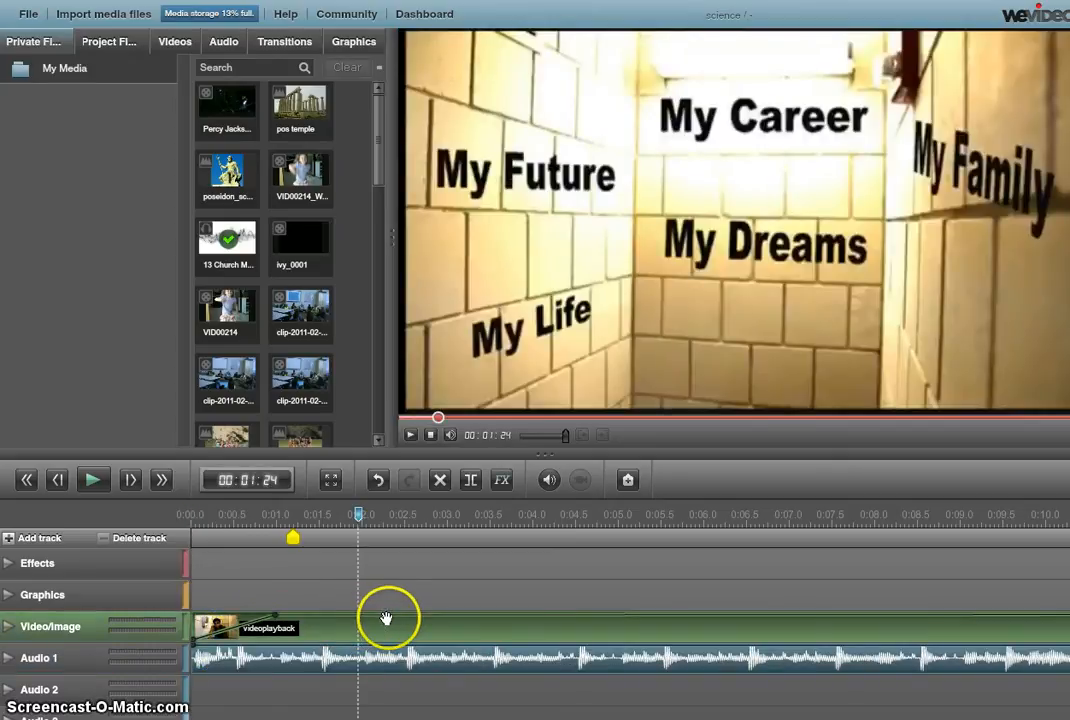
click(215, 664)
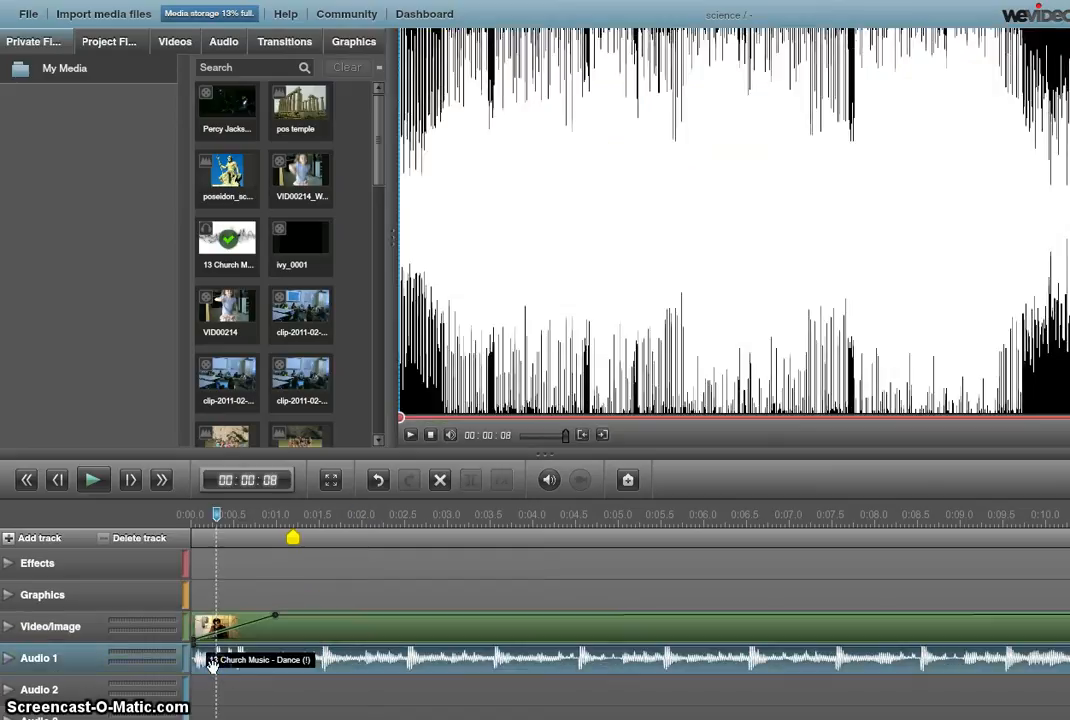
drag(196, 645, 198, 672)
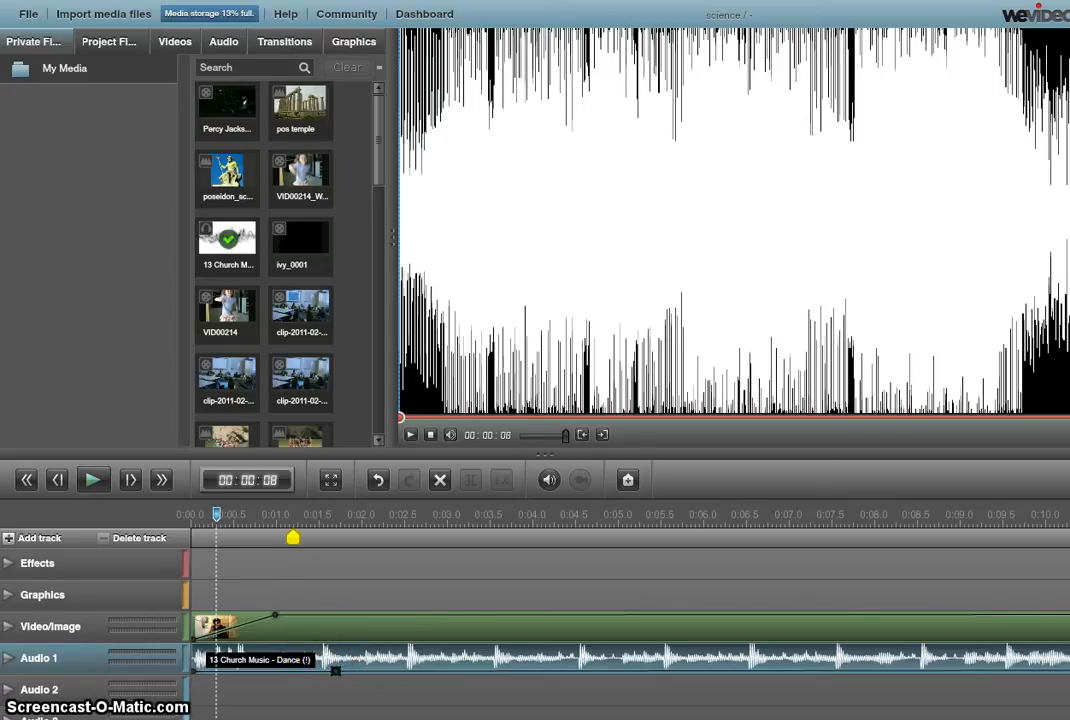
drag(335, 670, 327, 646)
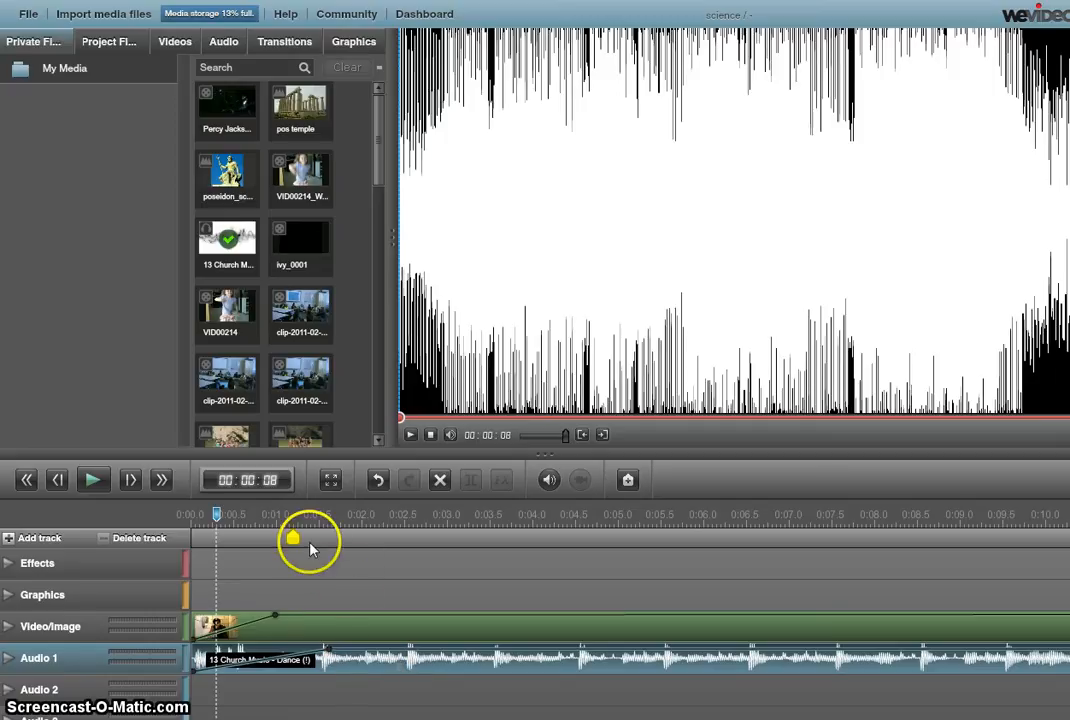
click(291, 627)
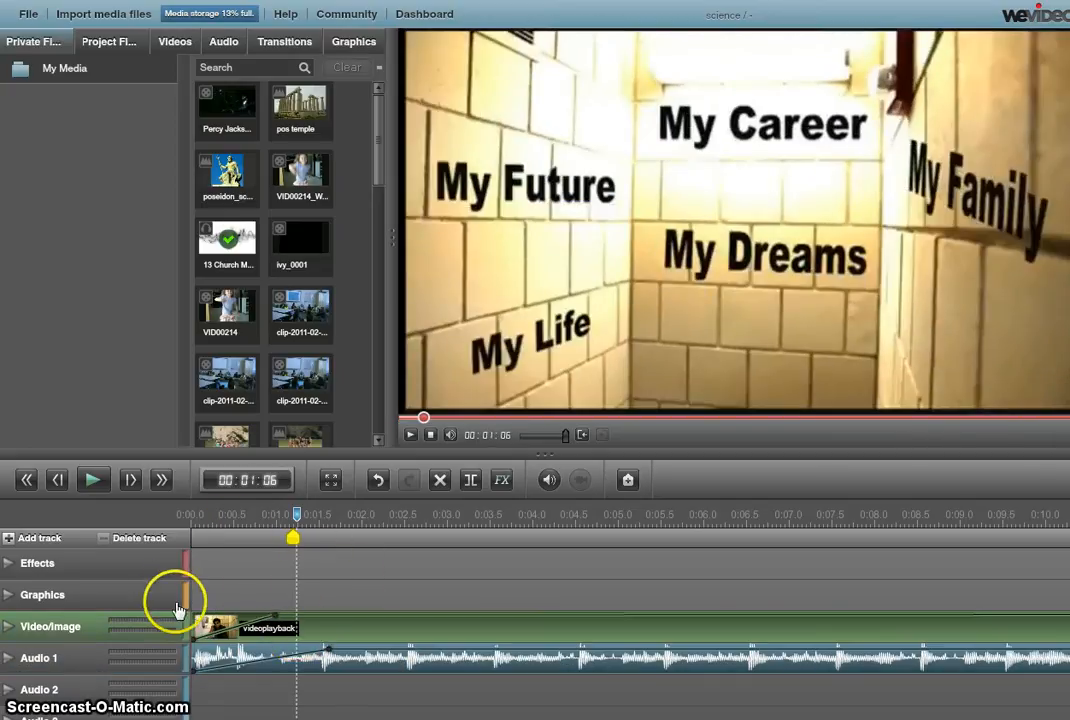
drag(313, 524, 197, 518)
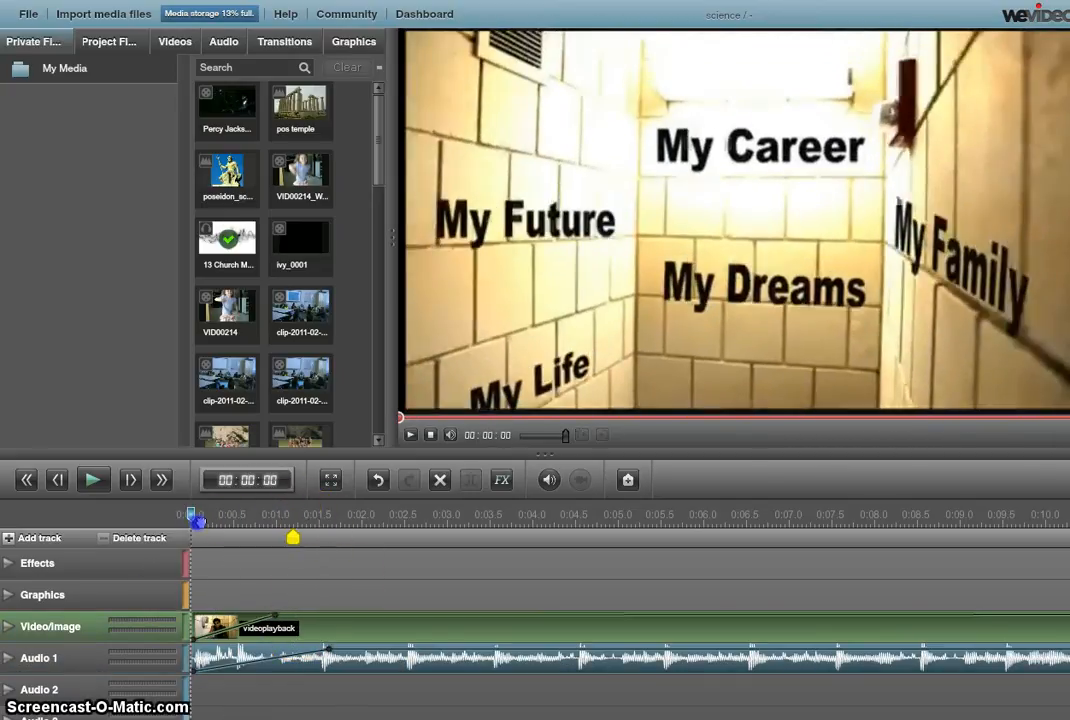
click(91, 482)
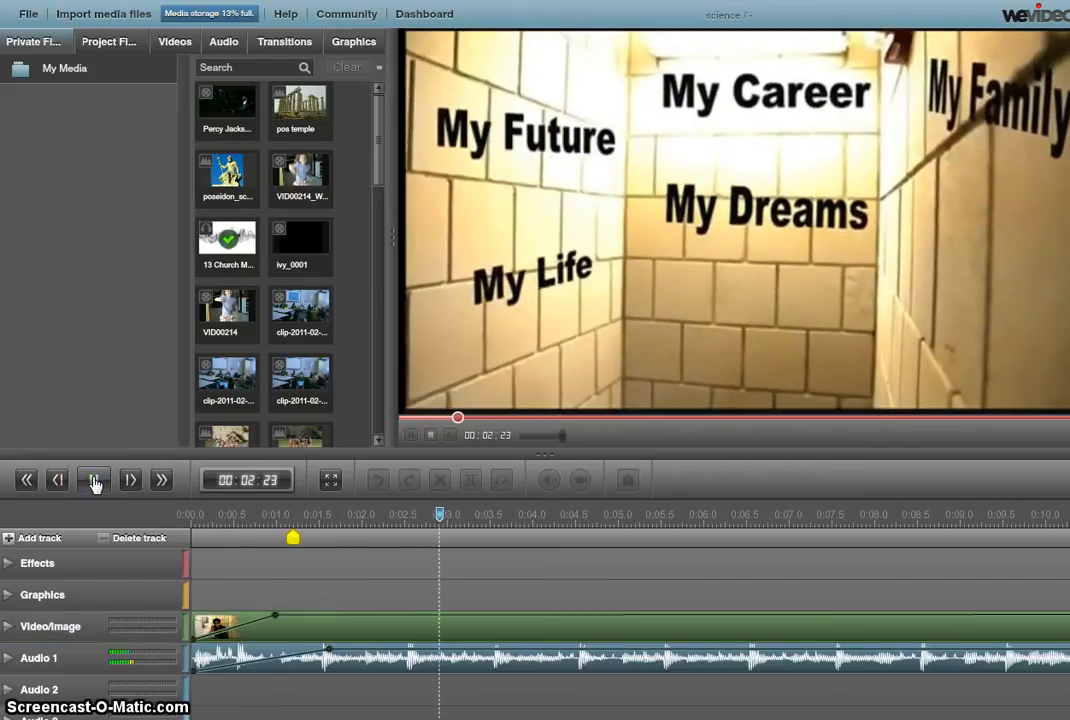
click(93, 482)
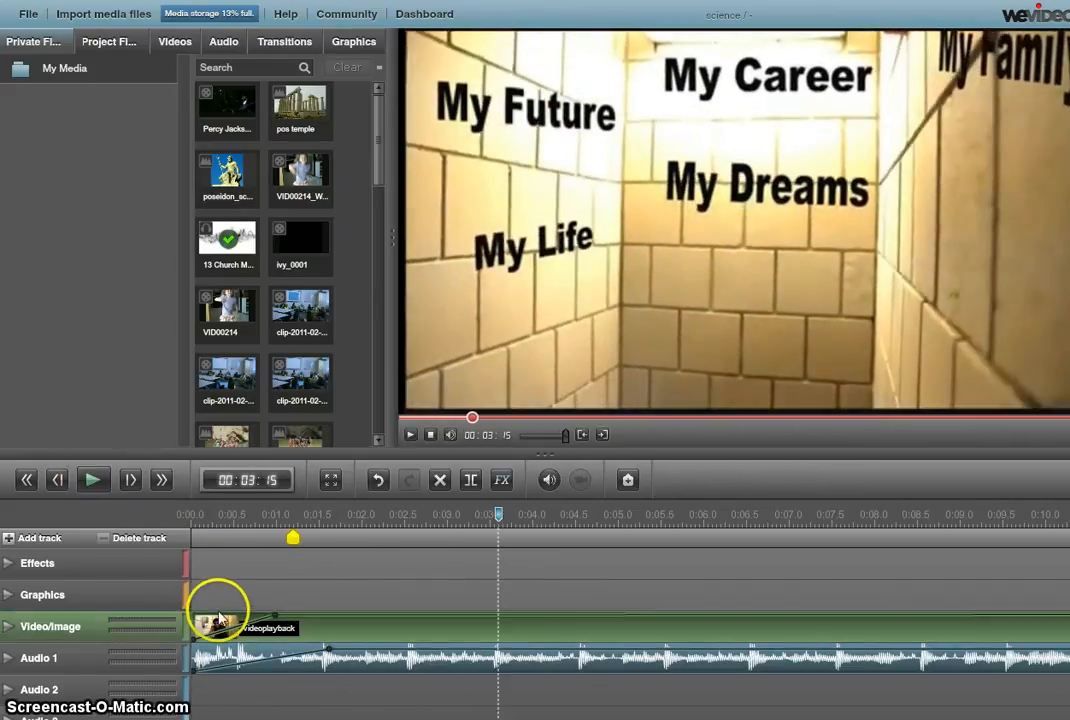
Set the Video/Image track's own volume to 0 and preview from the beginning
click(8, 628)
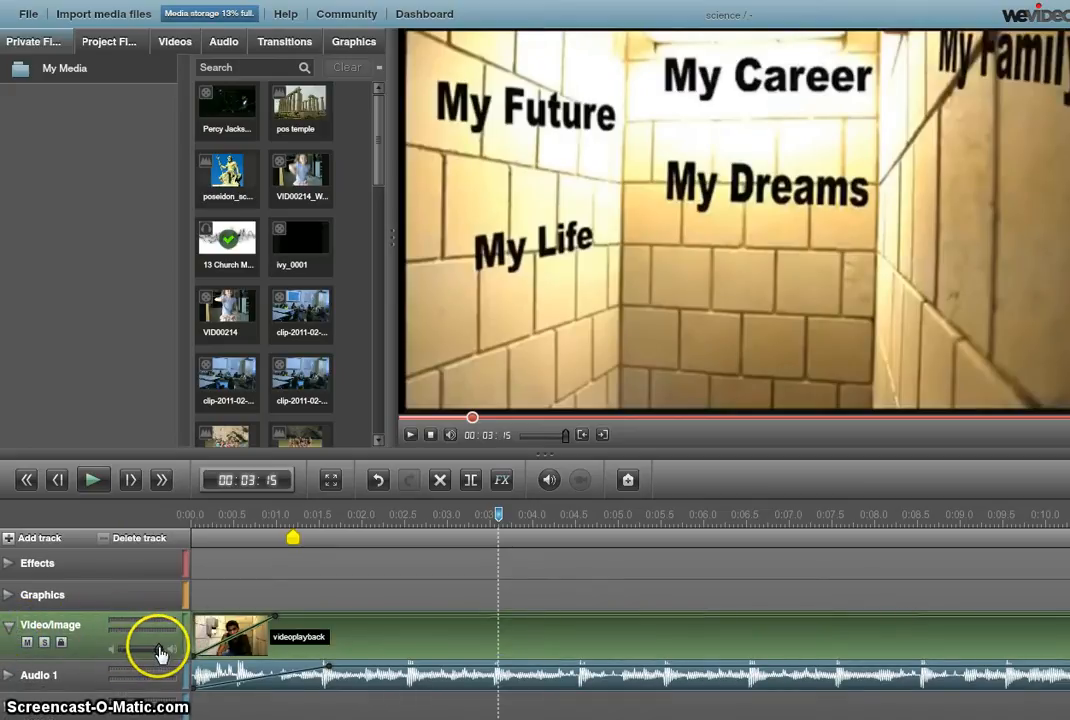
drag(160, 652, 113, 652)
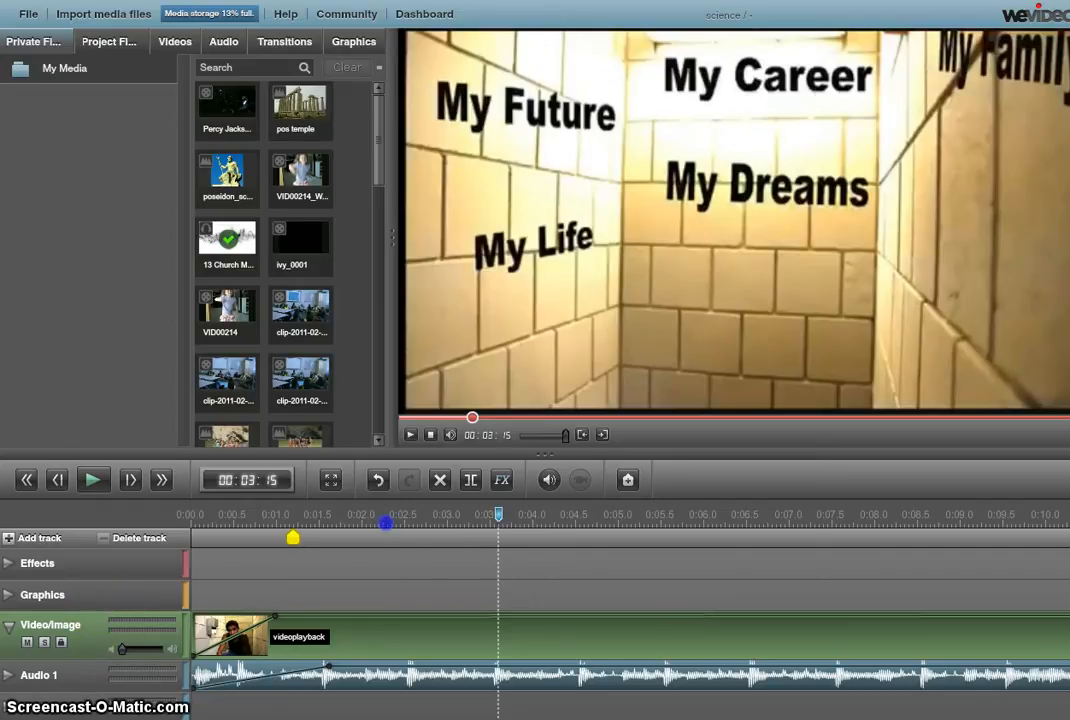
drag(385, 522, 191, 533)
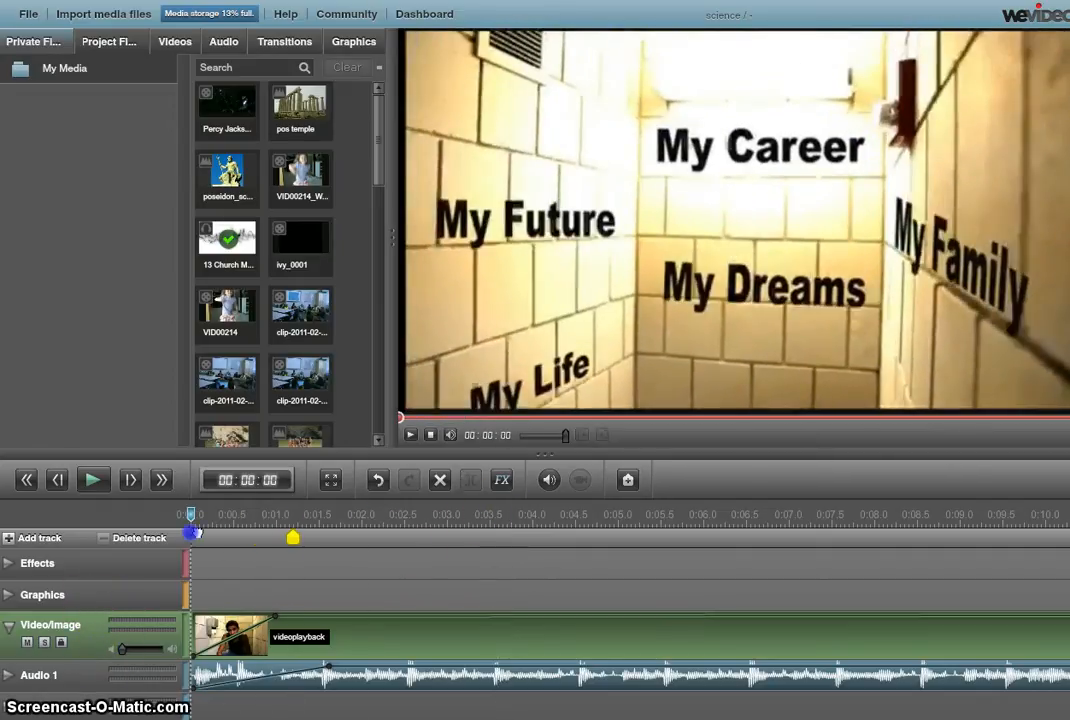
click(91, 481)
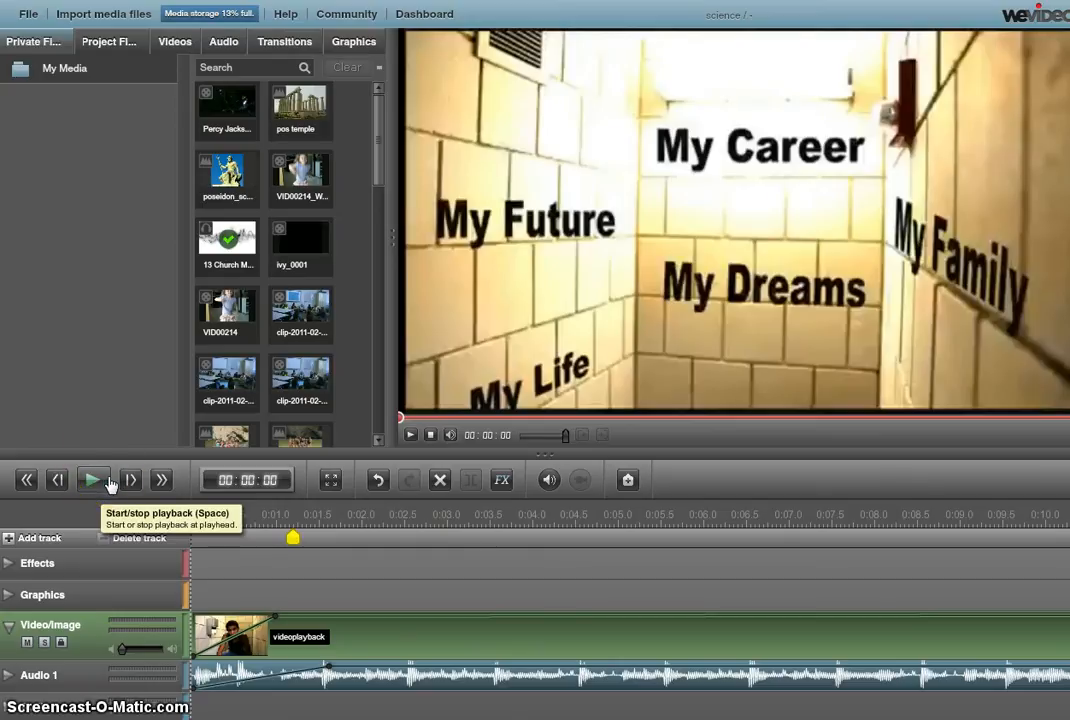
click(102, 482)
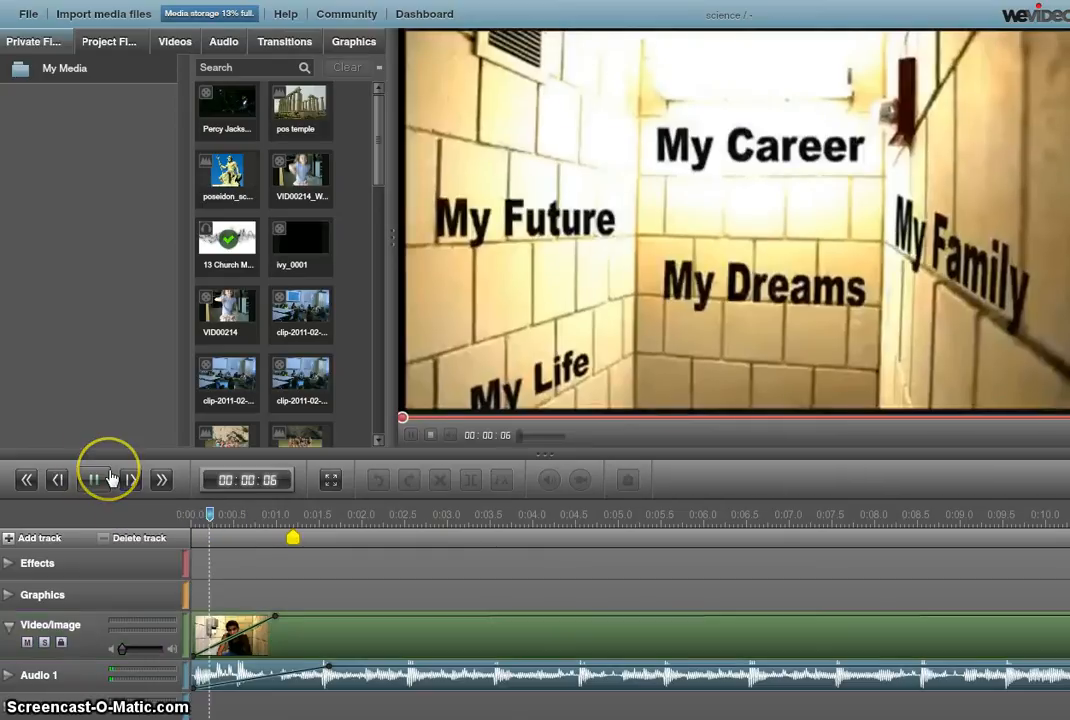
click(95, 479)
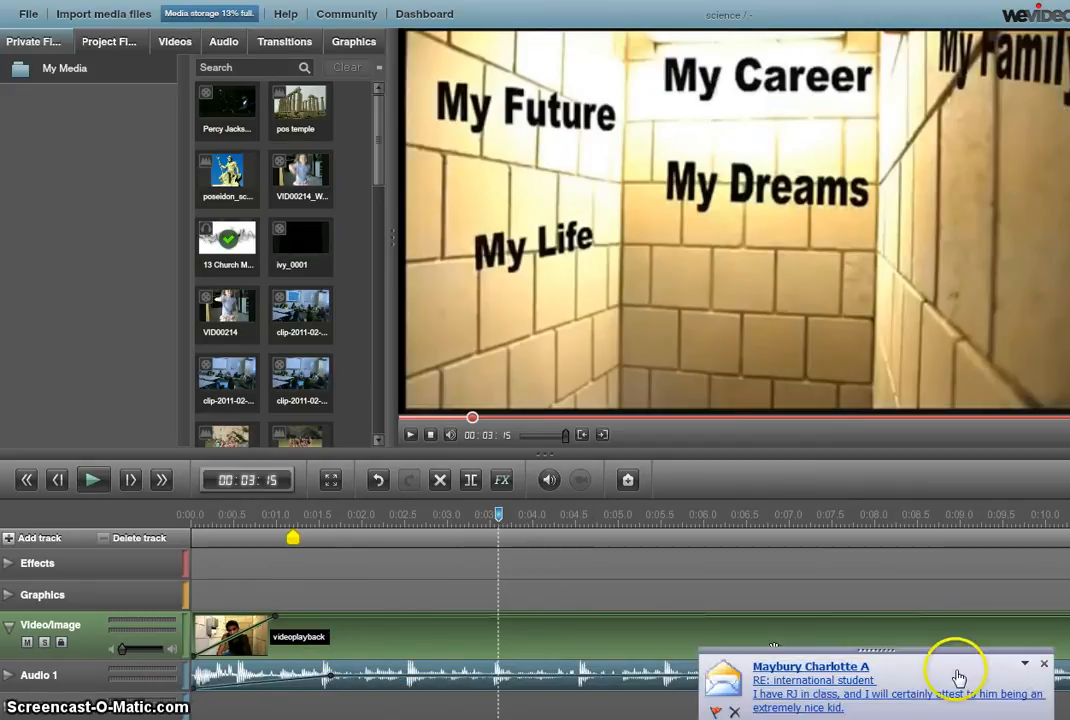
Lengthen the videoplayback fade-in to about 3 seconds and replay the opening
click(1043, 663)
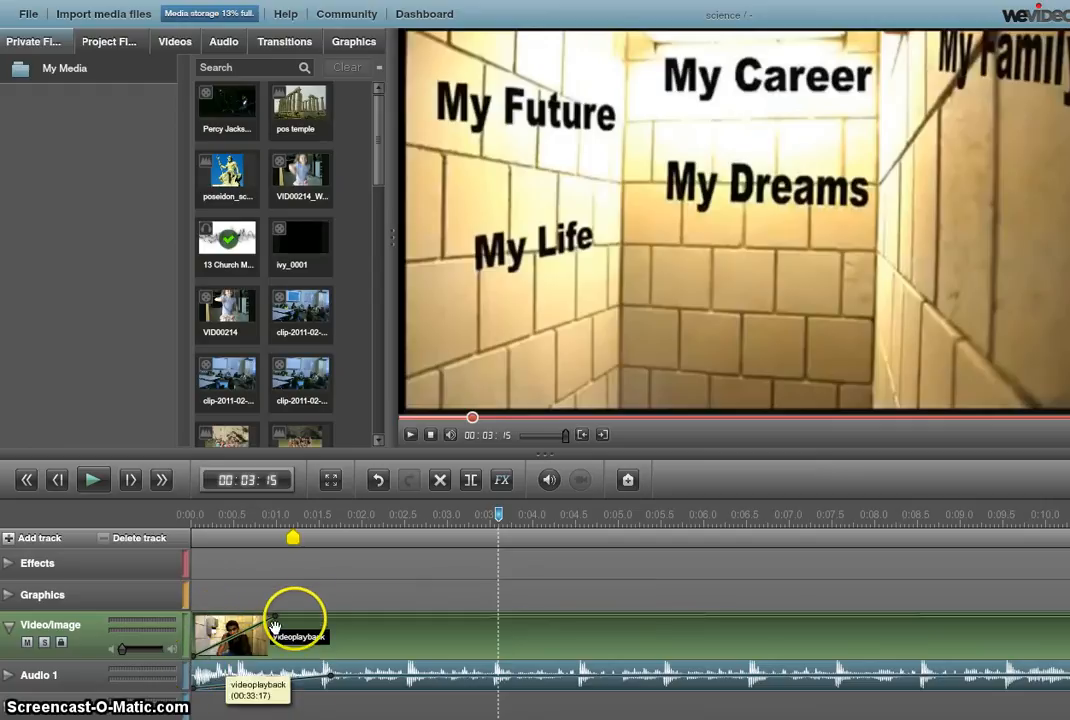
drag(281, 617, 437, 616)
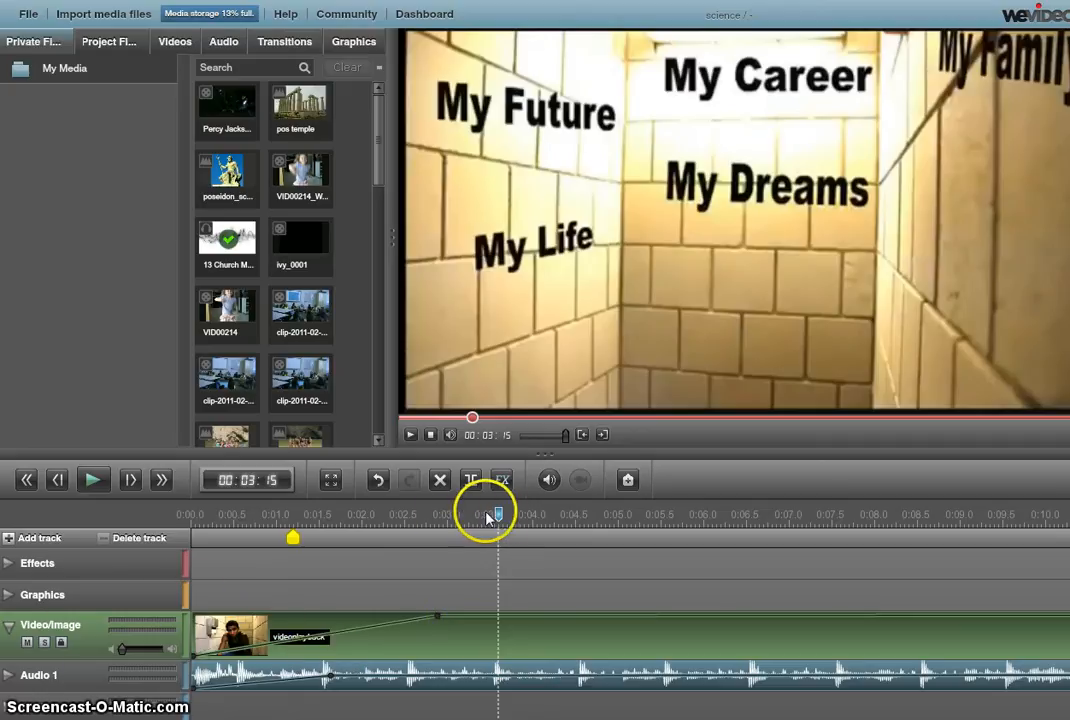
drag(498, 514, 192, 514)
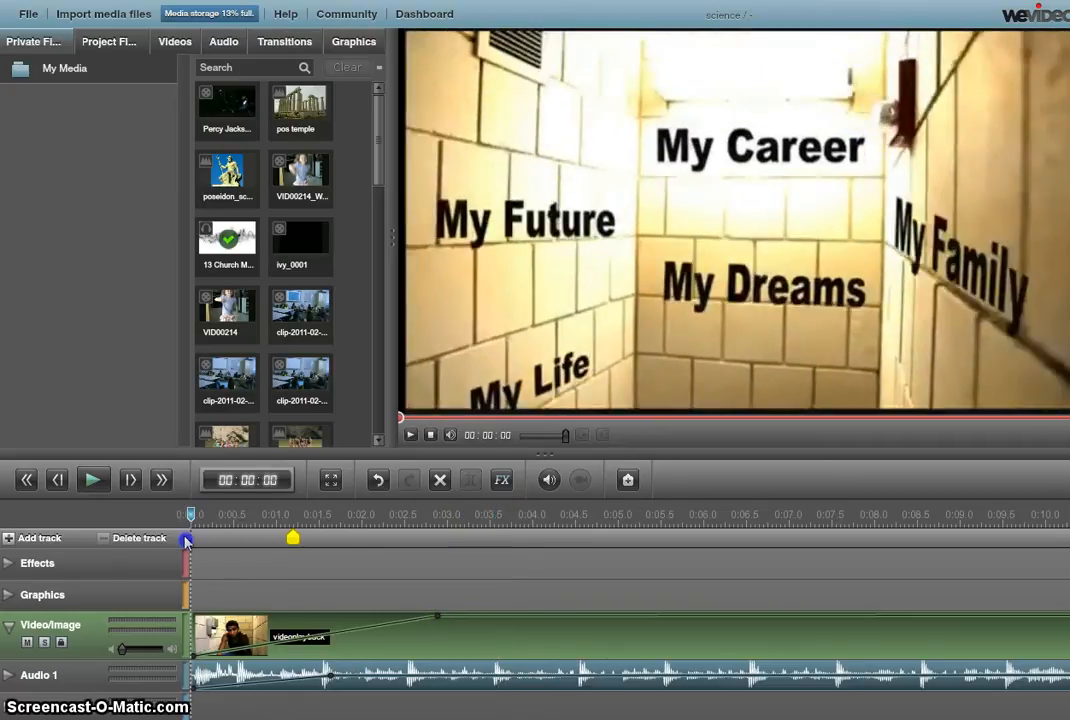
click(92, 480)
click(92, 480)
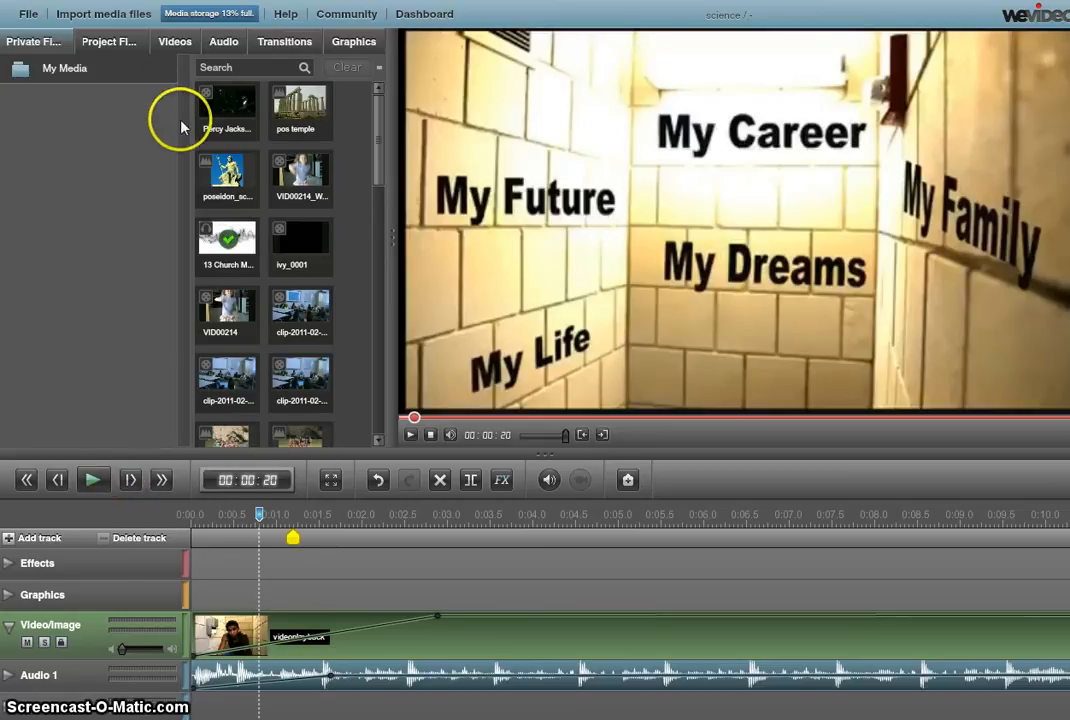
Place a 1-second Cross fade transition at the start of the Video/Image track
click(283, 45)
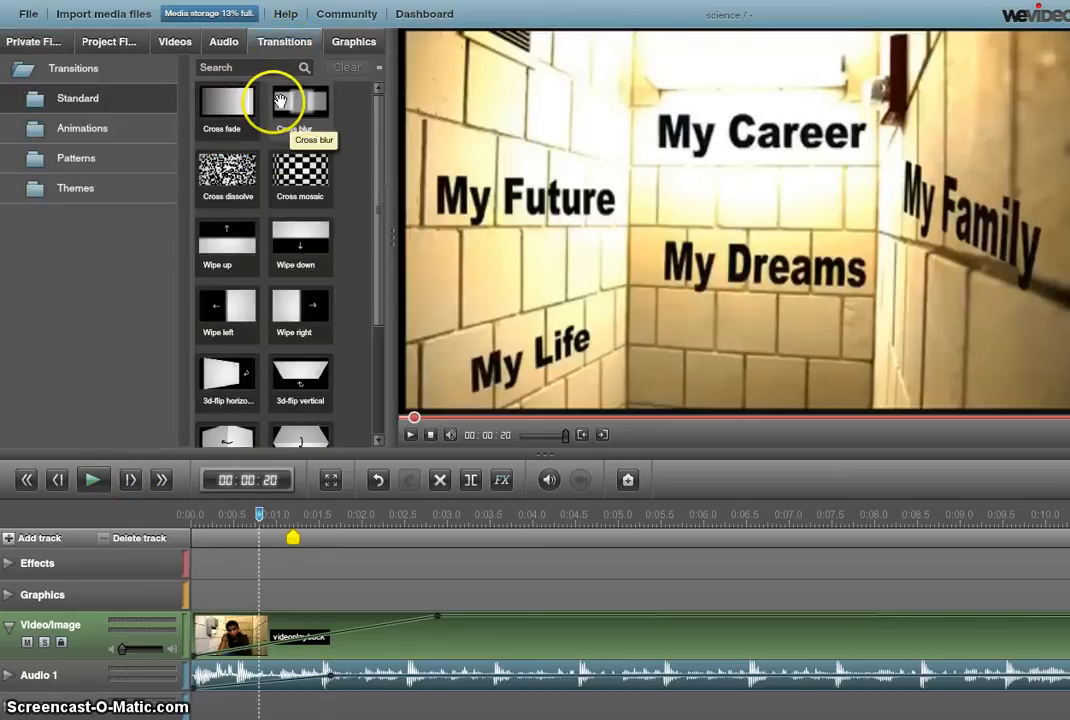
drag(245, 102, 226, 645)
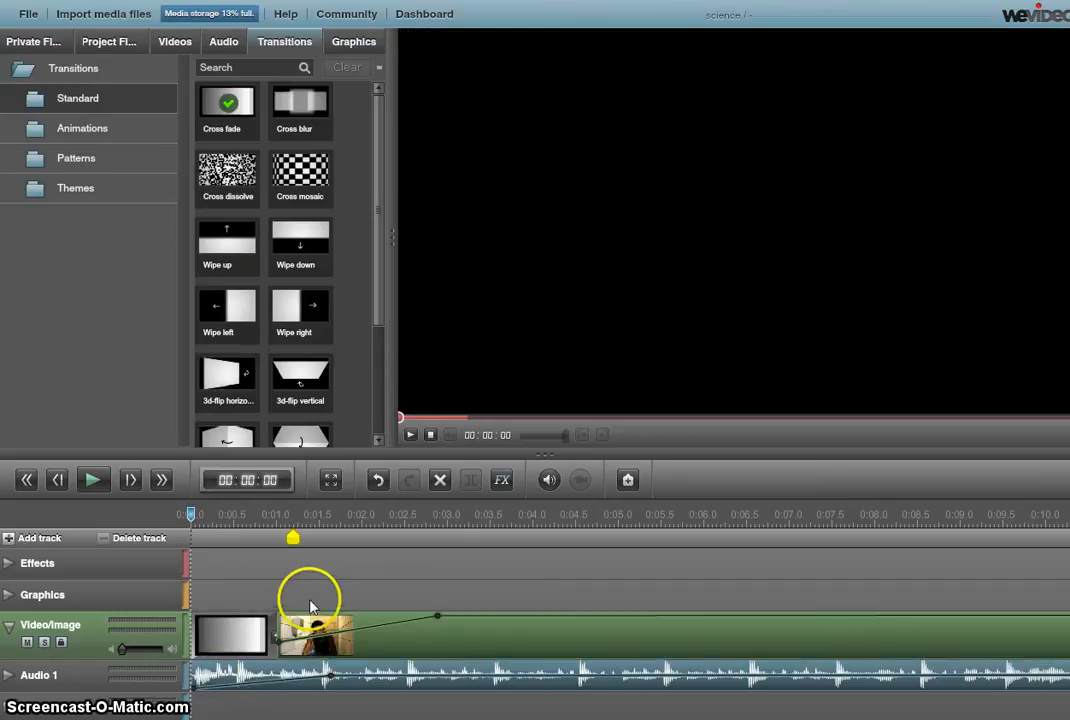
drag(188, 511, 359, 515)
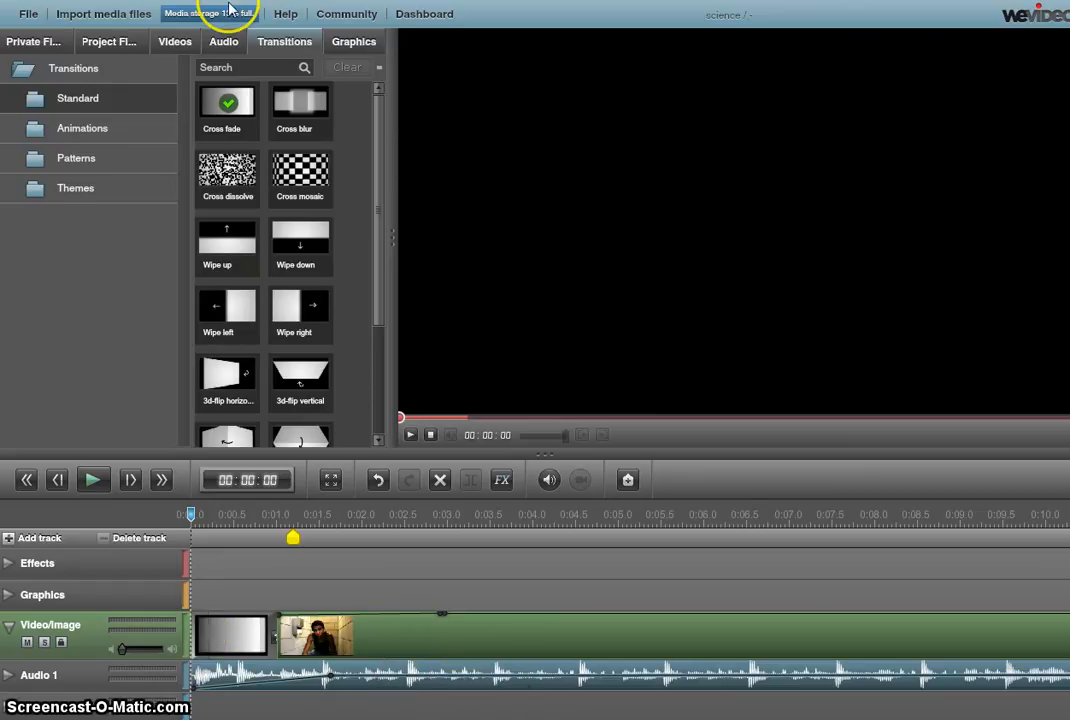
Browse the Dance, party, fun music and transitions, then switch to the Graphics library
click(223, 45)
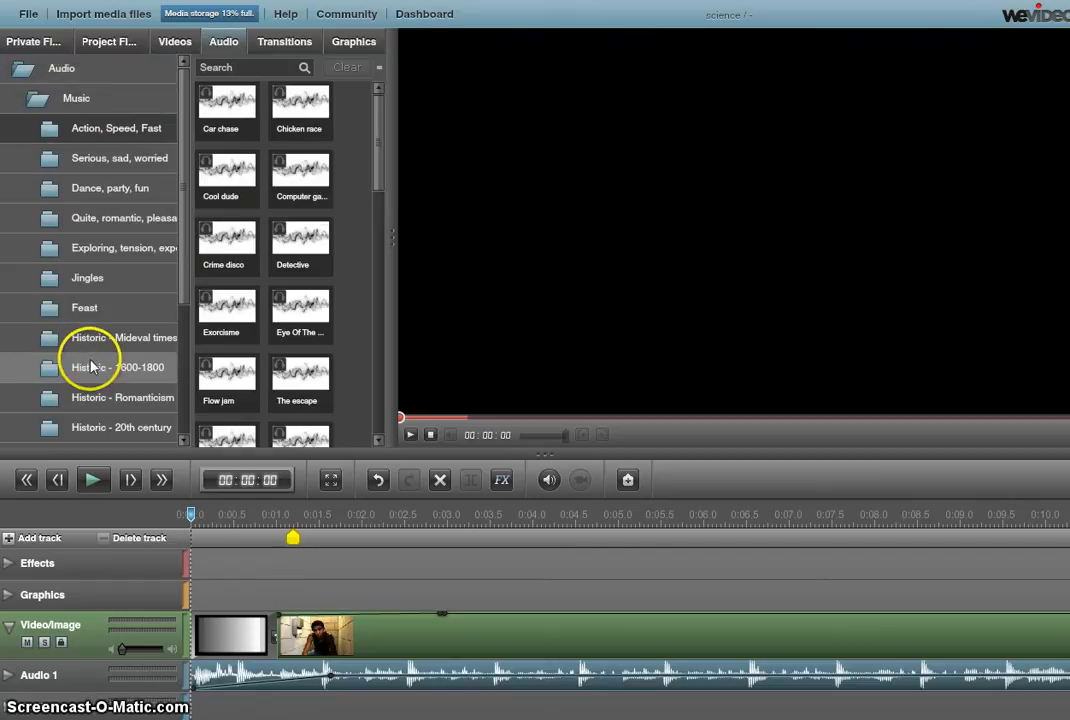
click(124, 200)
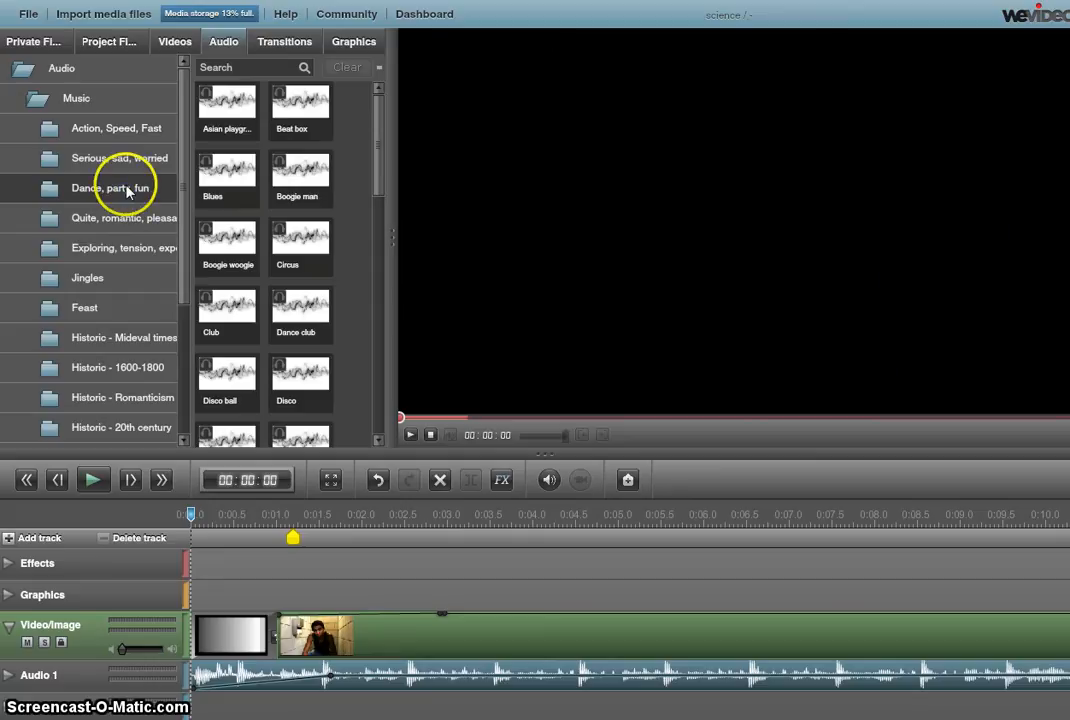
click(295, 49)
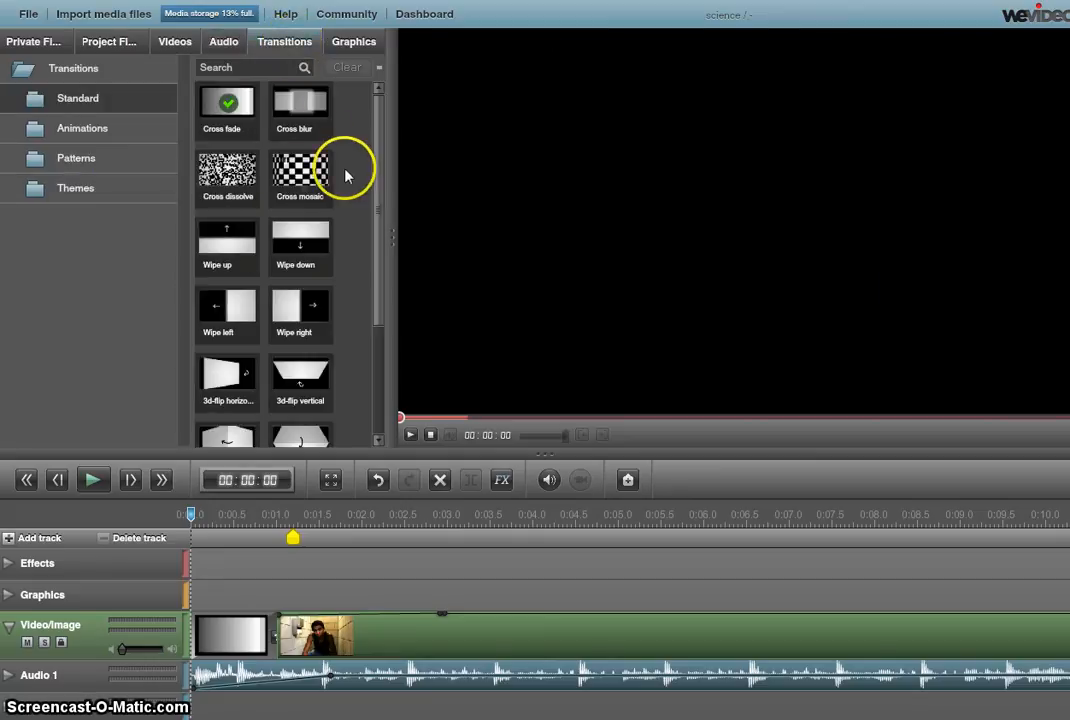
drag(376, 175, 376, 306)
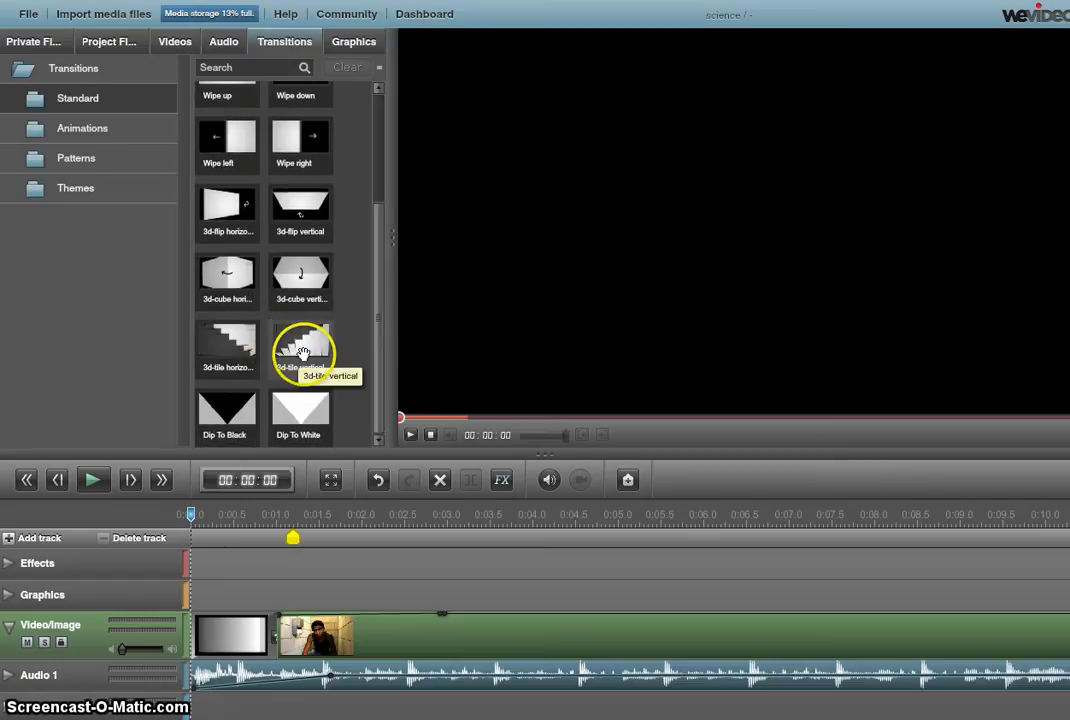
drag(380, 316, 369, 137)
click(360, 41)
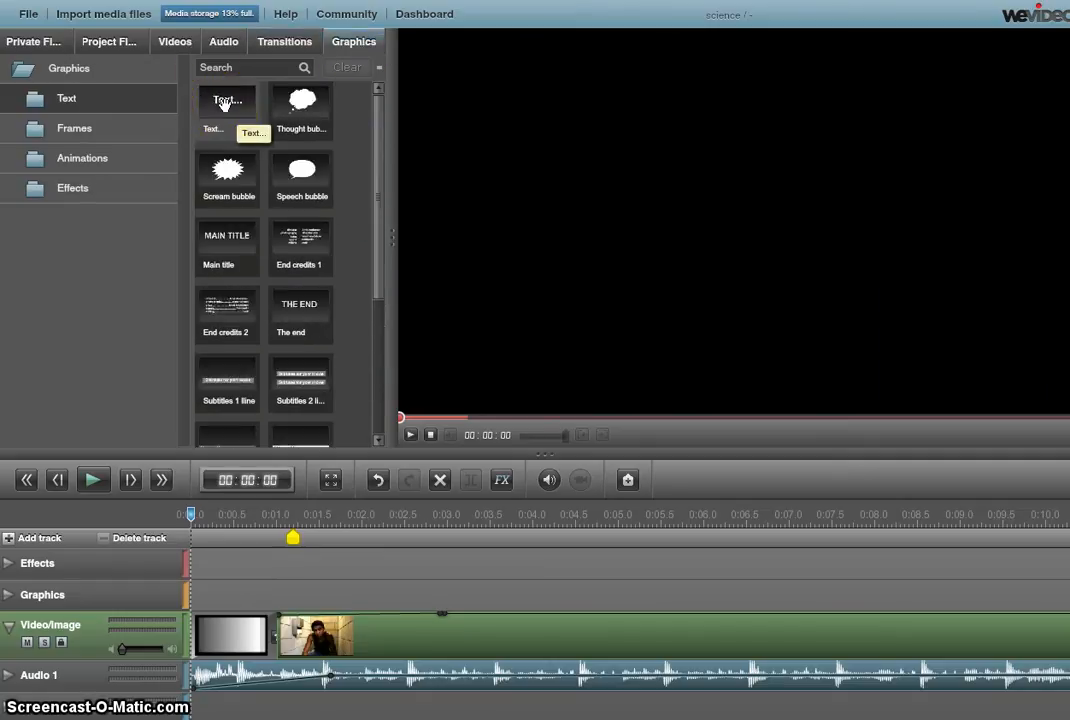
click(224, 104)
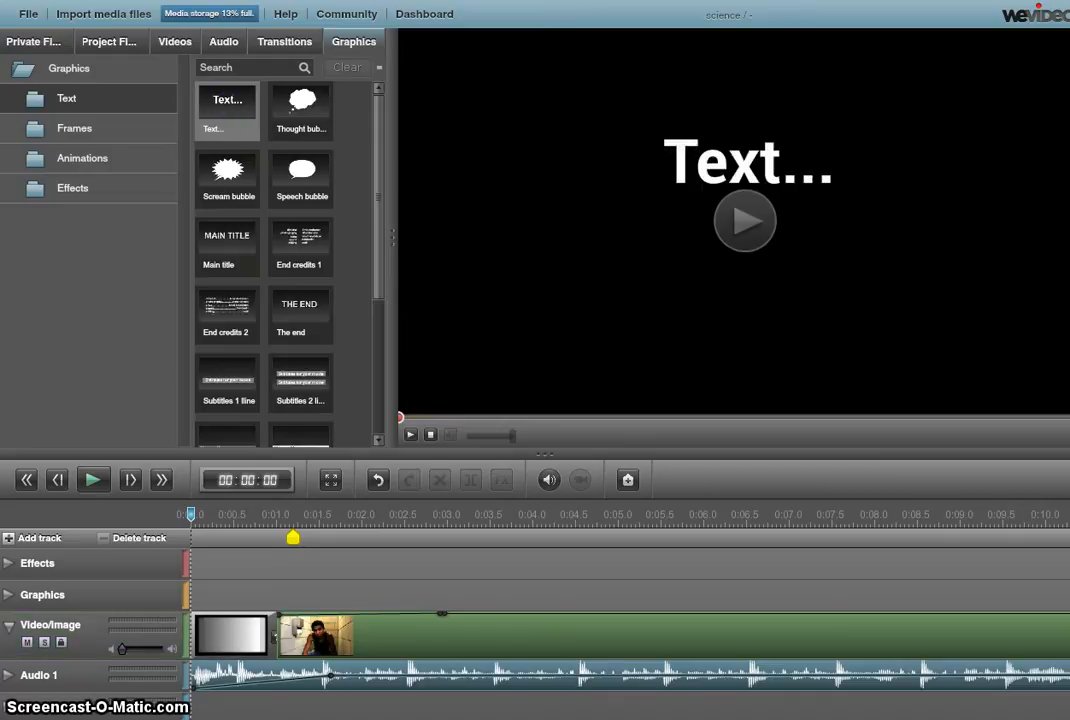
click(236, 108)
click(228, 100)
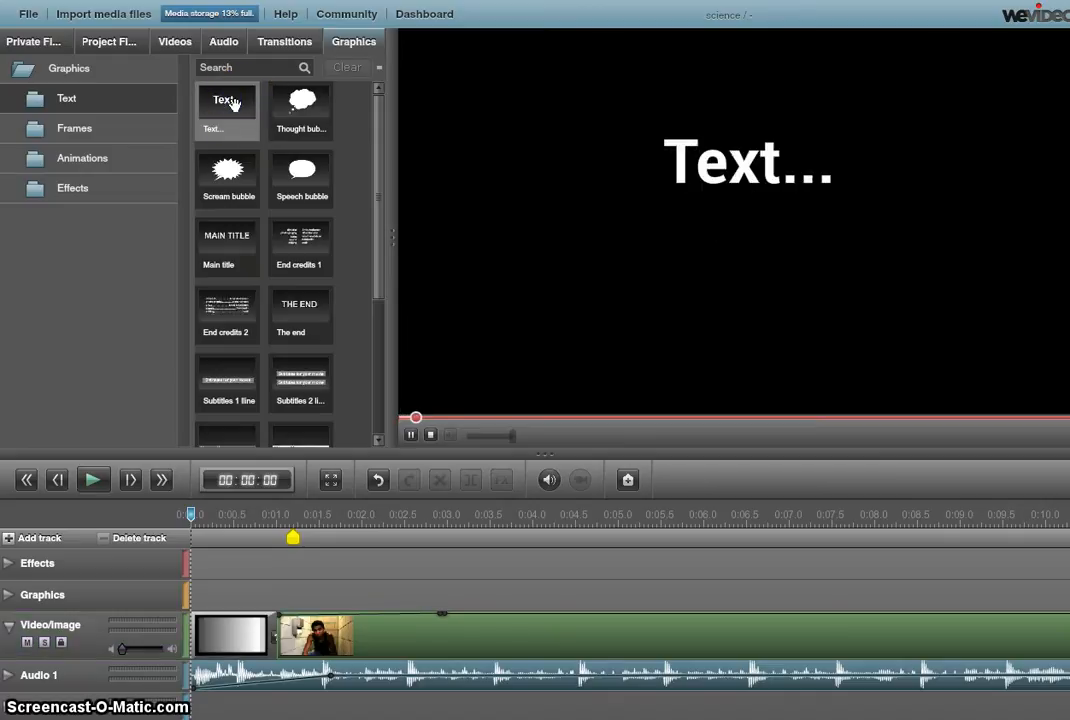
drag(231, 104, 224, 596)
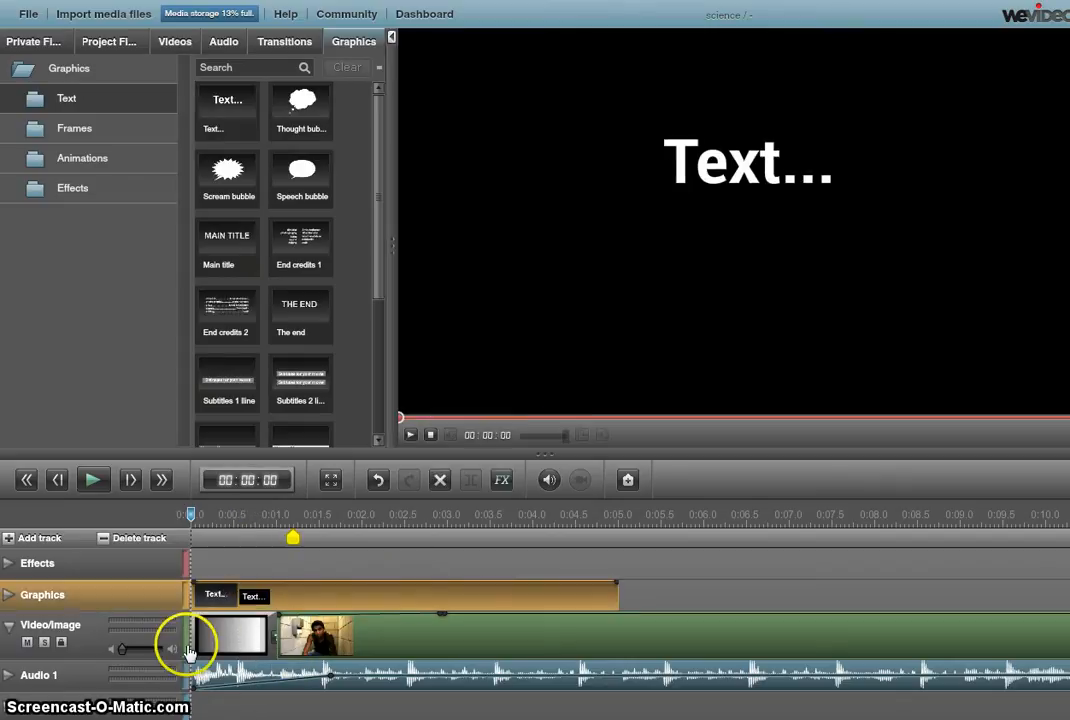
click(702, 184)
double_click(702, 184)
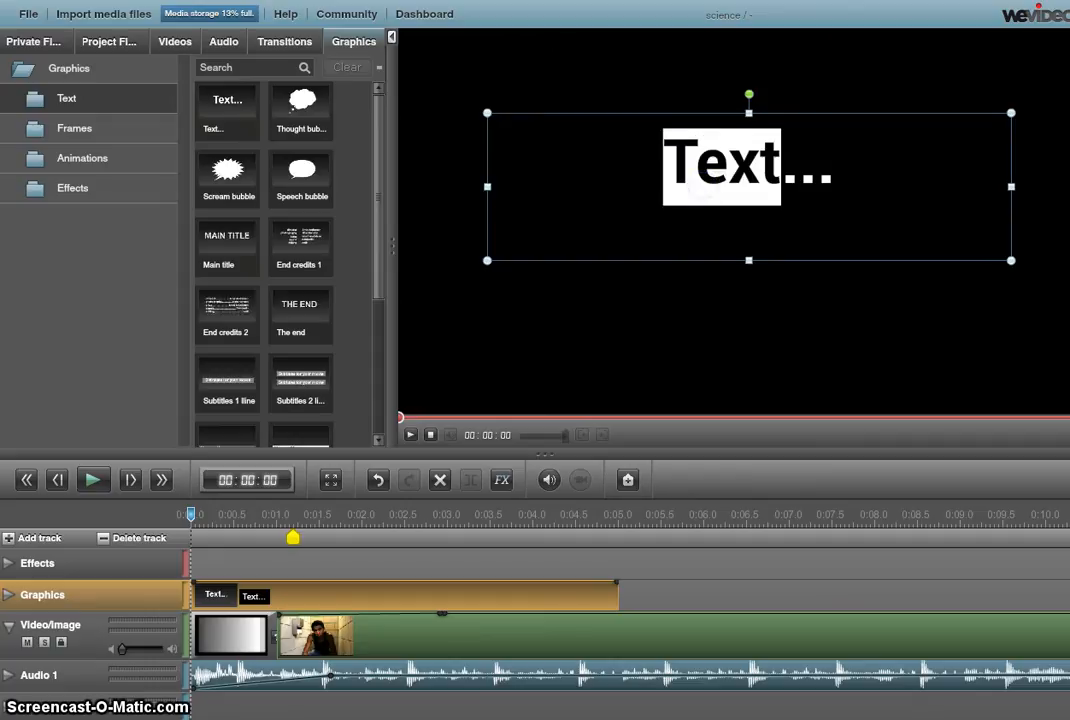
drag(824, 167, 666, 173)
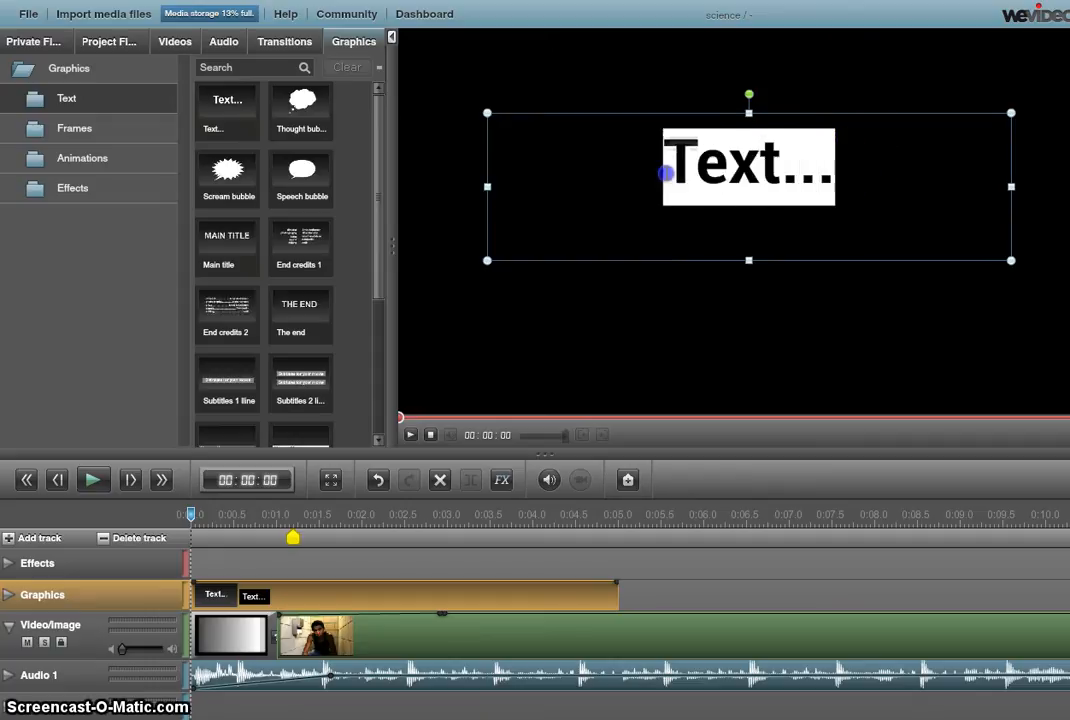
text(Christy;s)
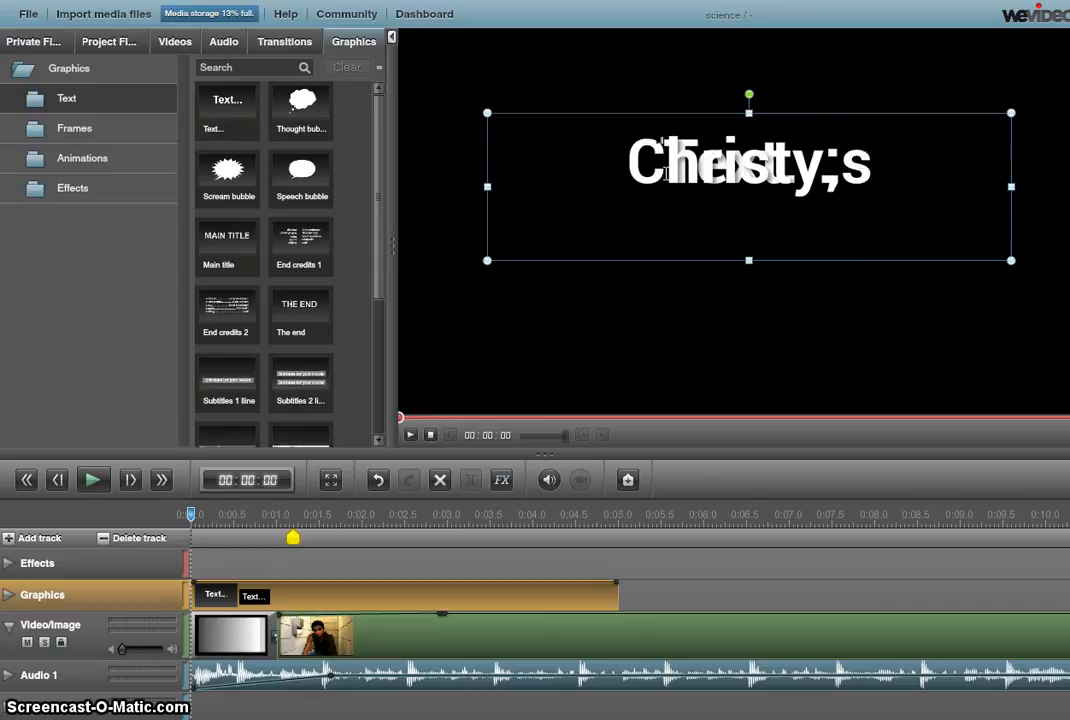
key(BackSpace)
key(BackSpace)
text('s)
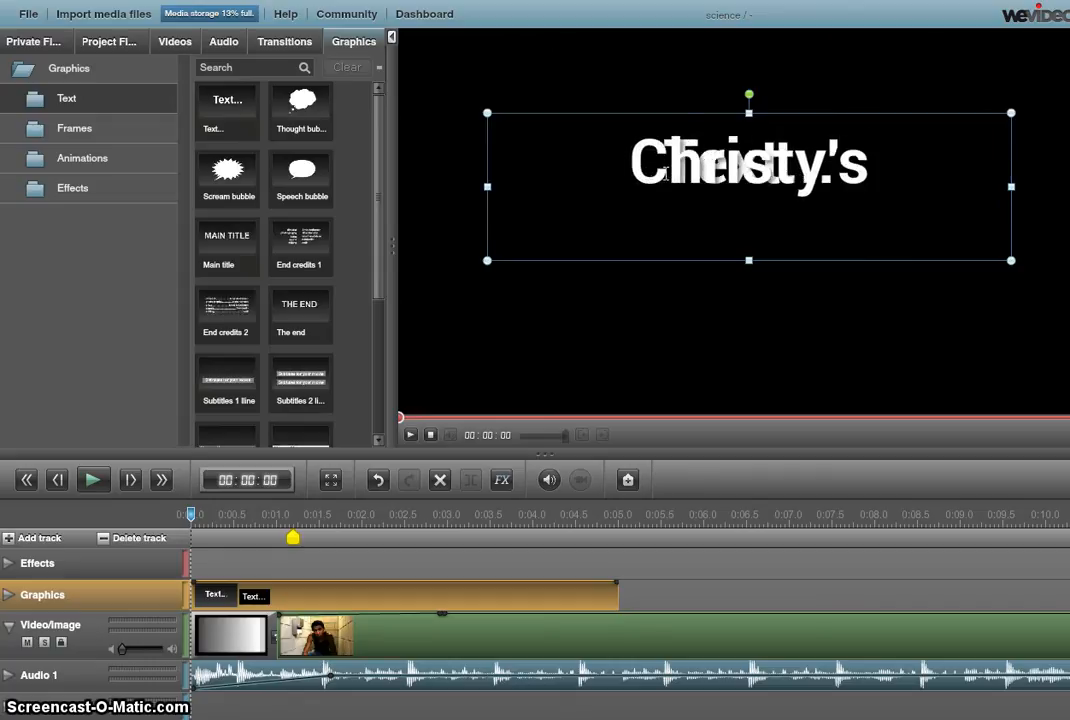
click(707, 181)
drag(929, 167, 455, 177)
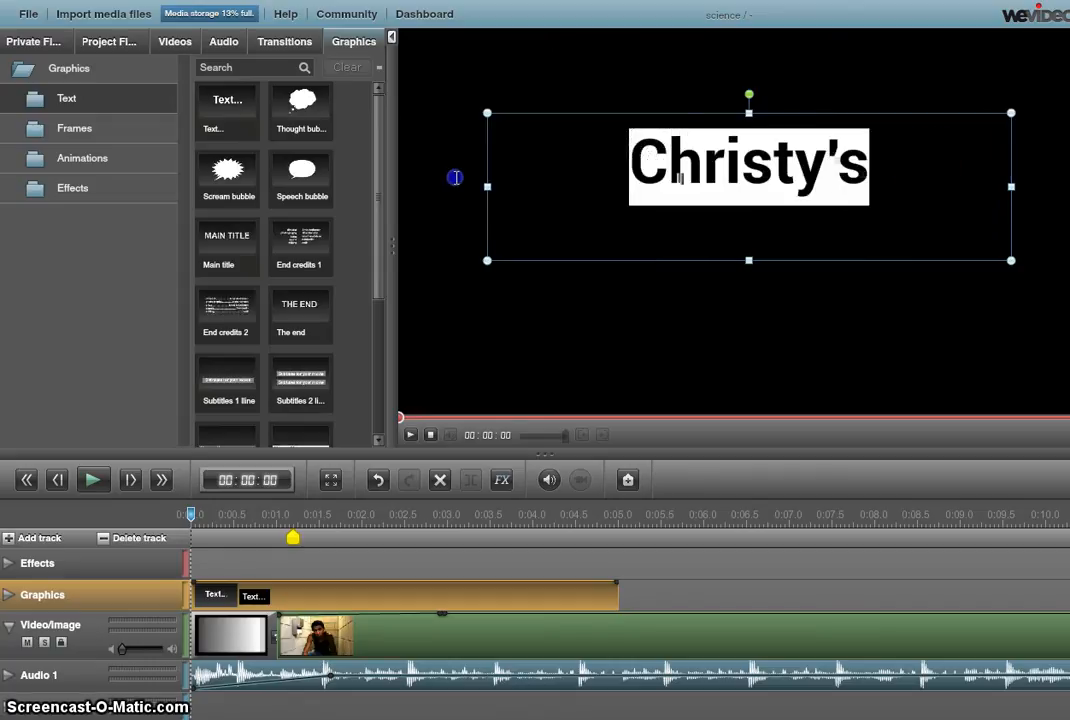
key(BackSpace)
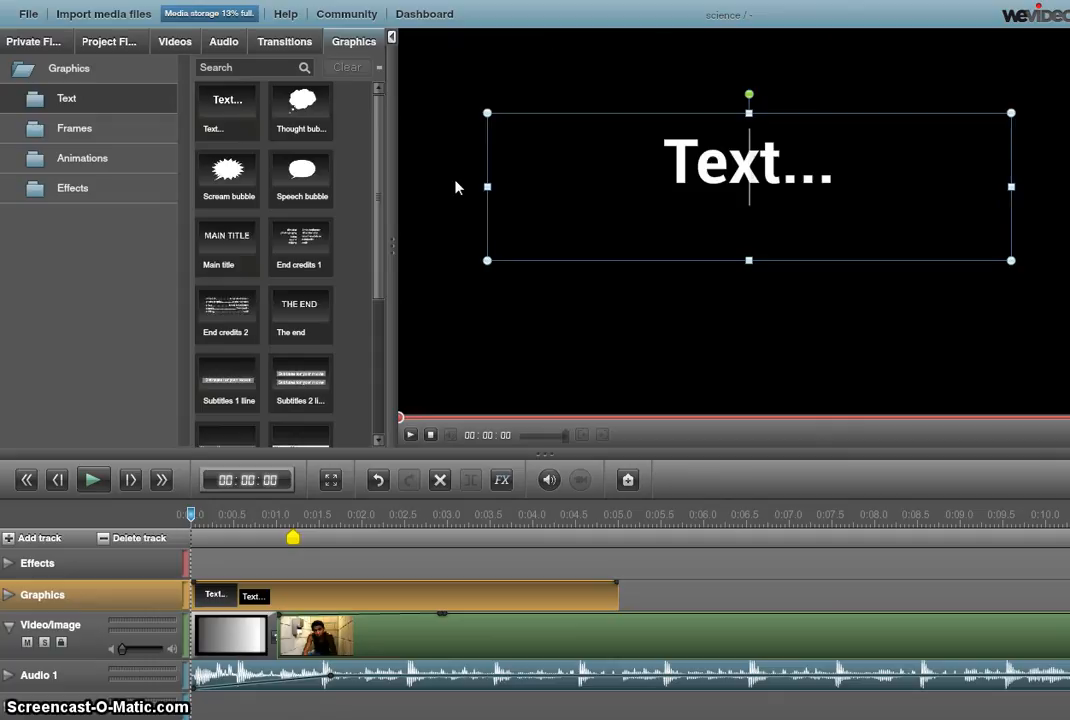
drag(915, 170, 493, 158)
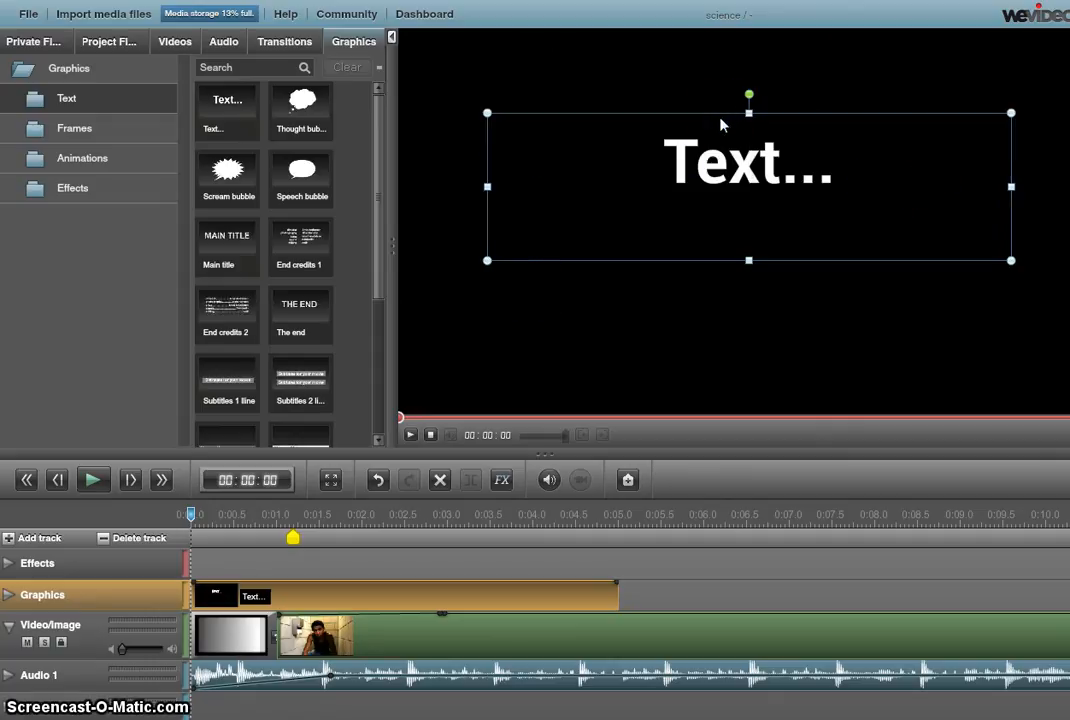
click(595, 645)
click(571, 594)
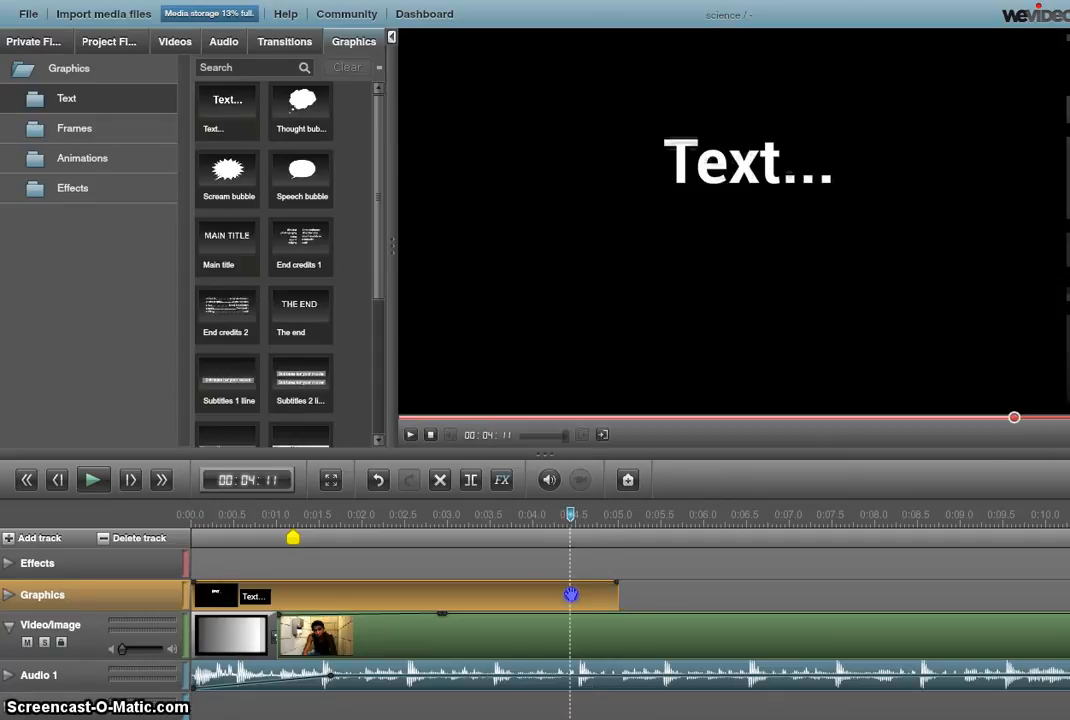
key(Delete)
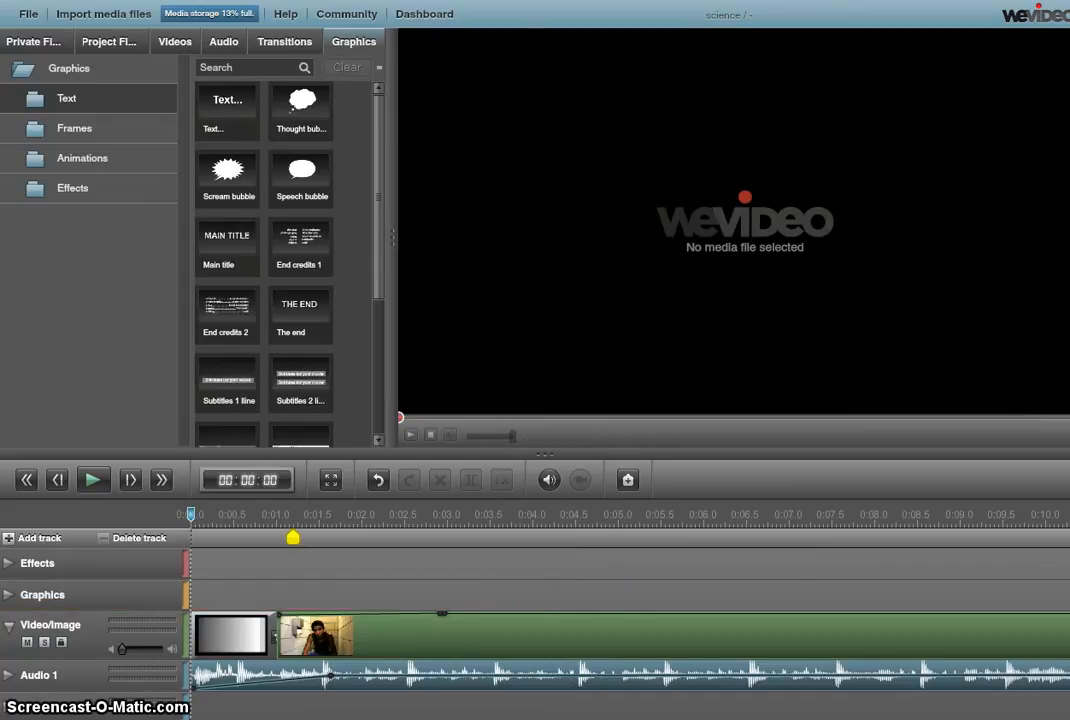
drag(232, 95, 234, 292)
Add a Text title to the Graphics track start, reading the person's name plus 'Movie'
drag(227, 105, 232, 592)
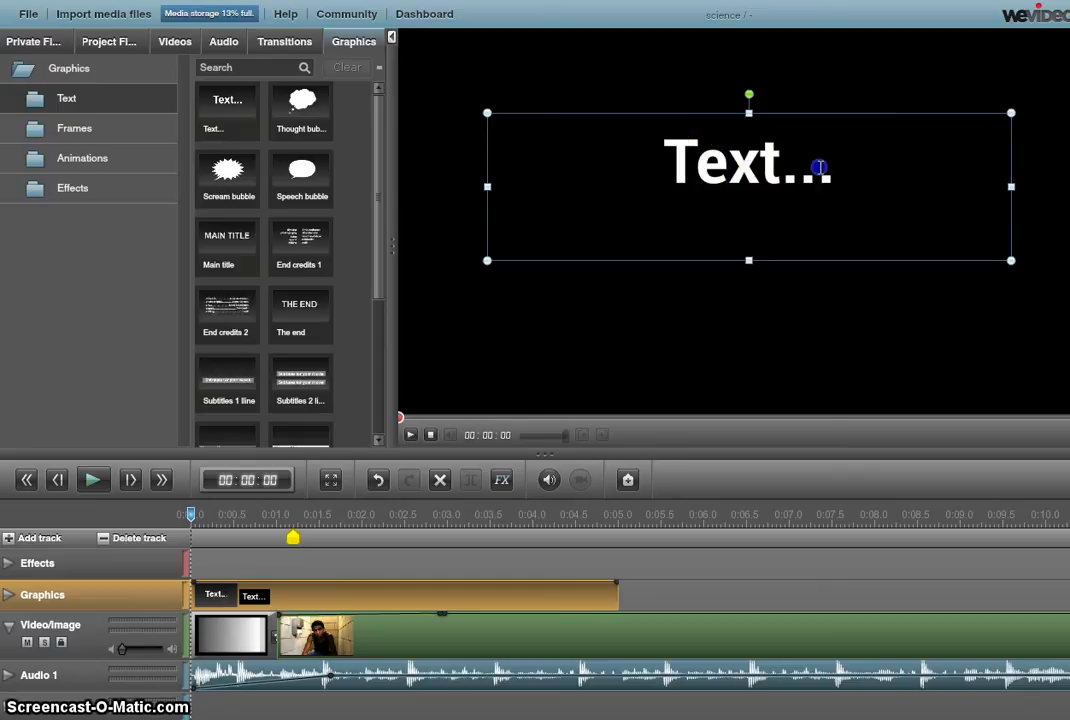
key(BackSpace)
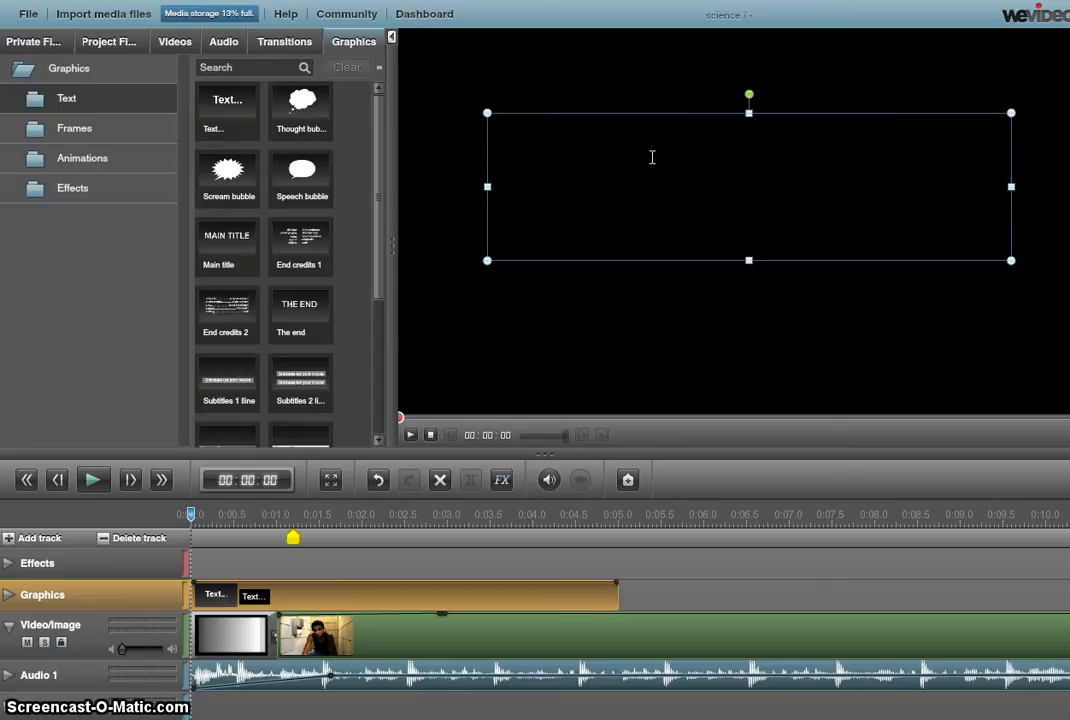
text(Chros)
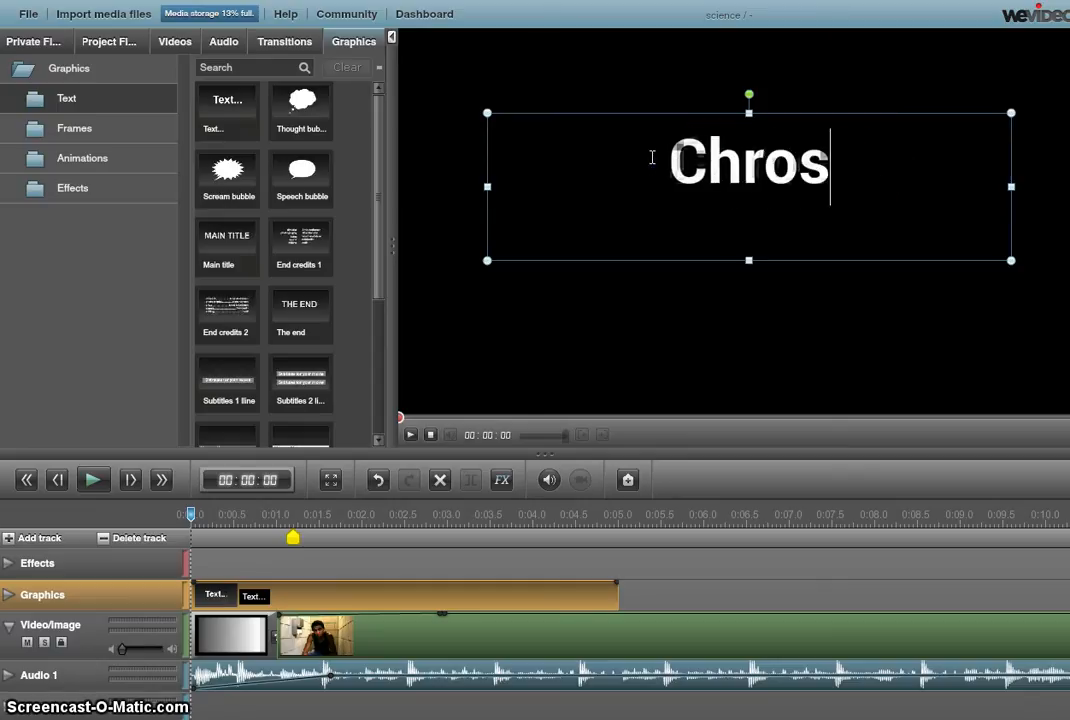
key(BackSpace)
key(BackSpace)
text(si)
key(BackSpace)
key(BackSpace)
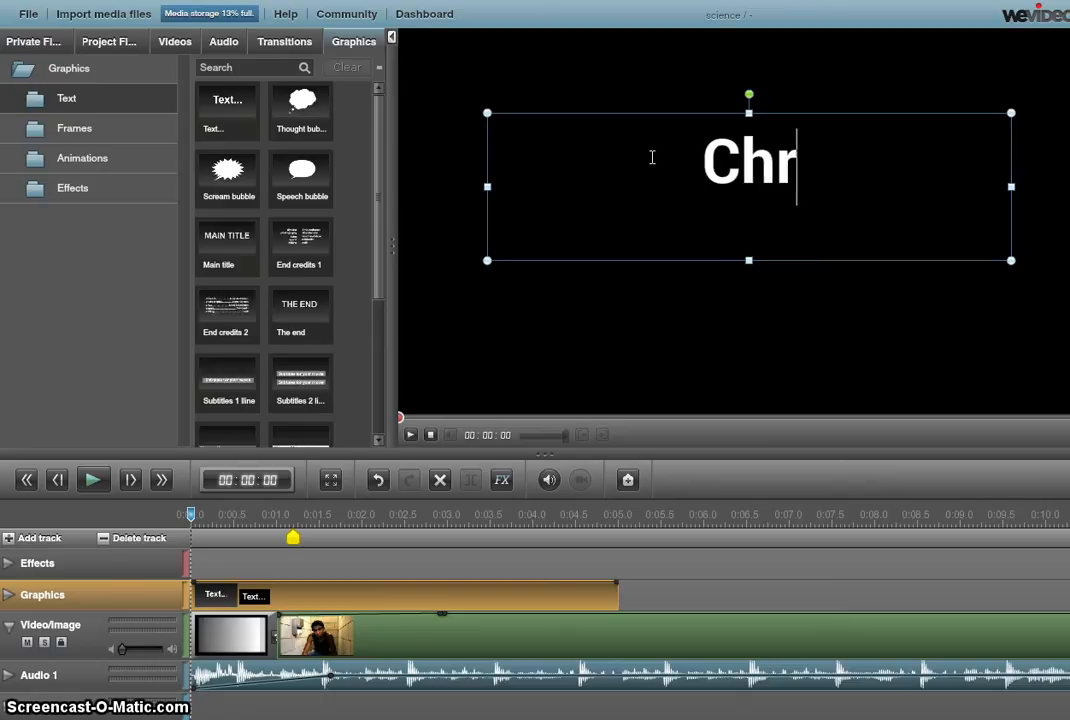
text(isty's )
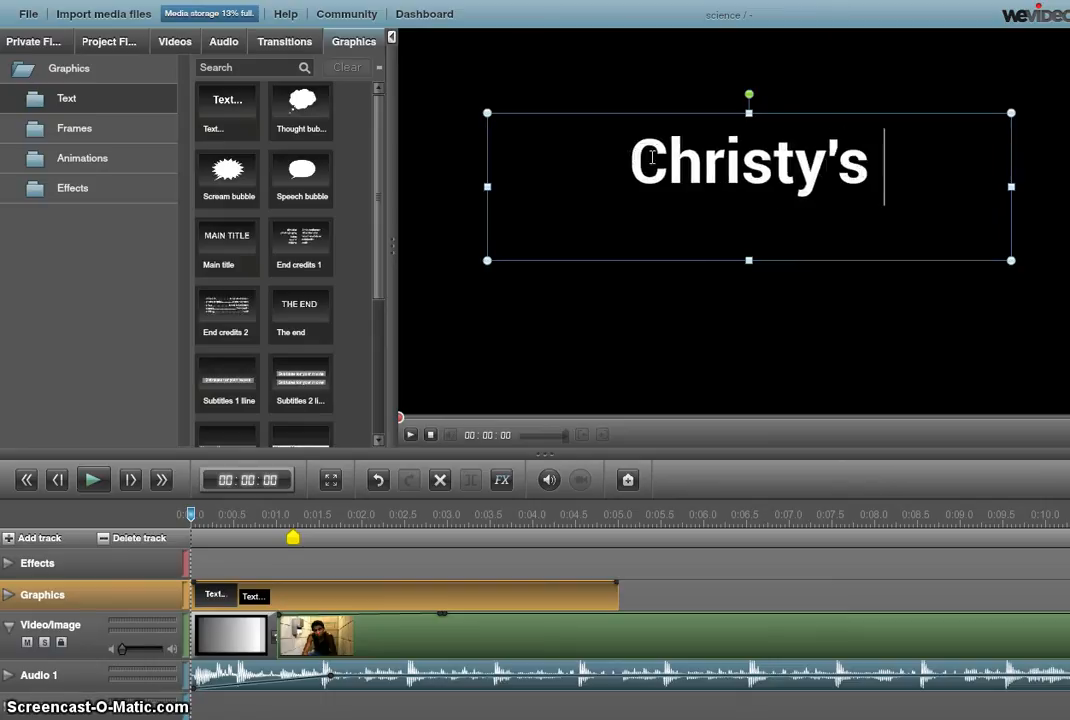
text(Movii)
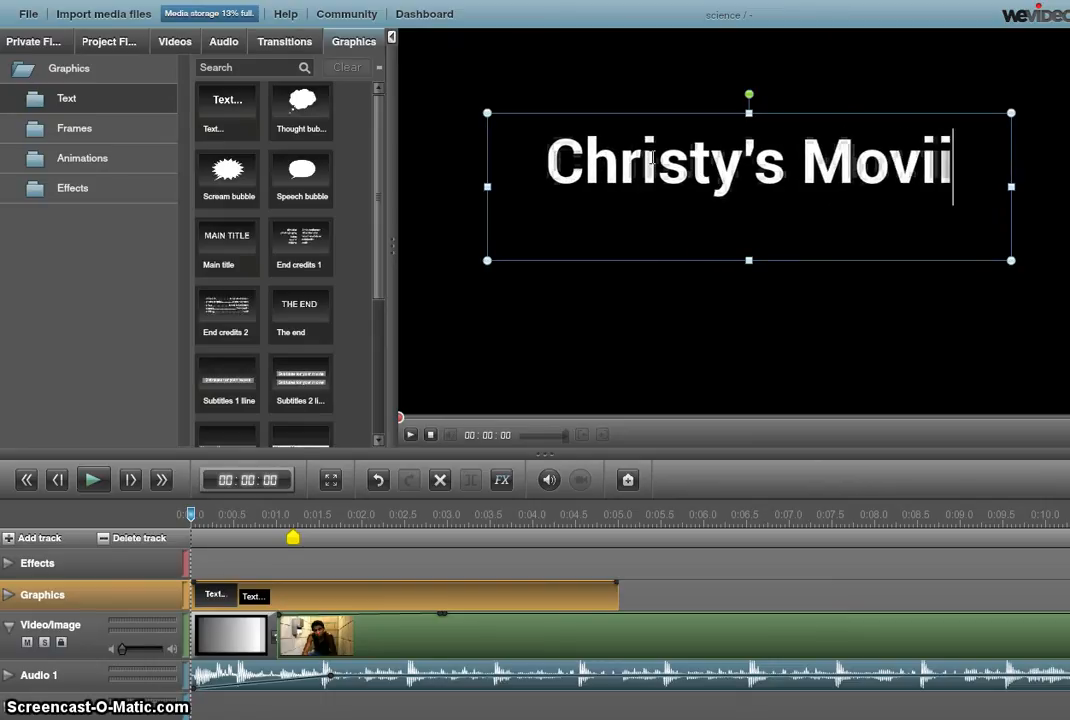
key(BackSpace)
text(e)
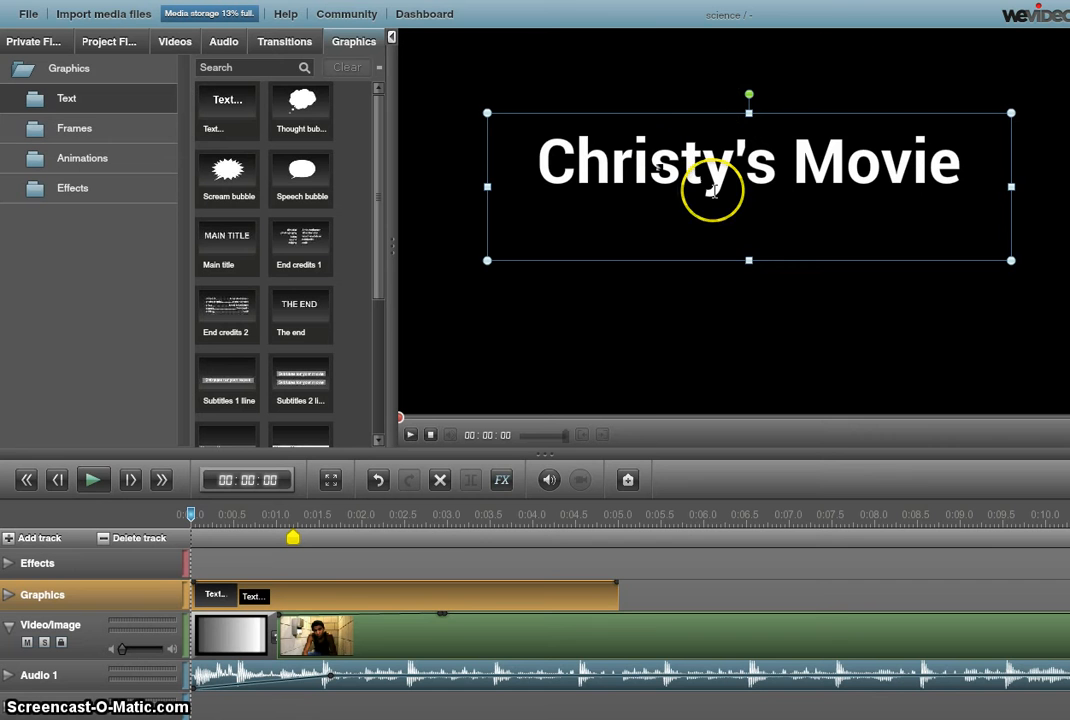
click(92, 482)
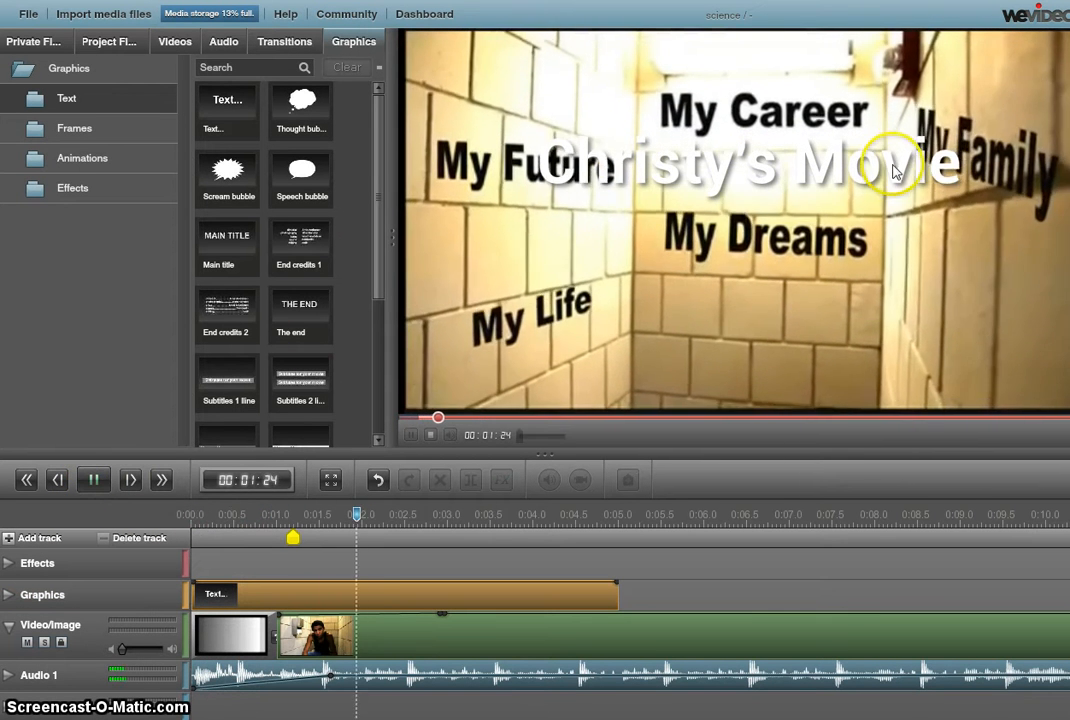
click(100, 478)
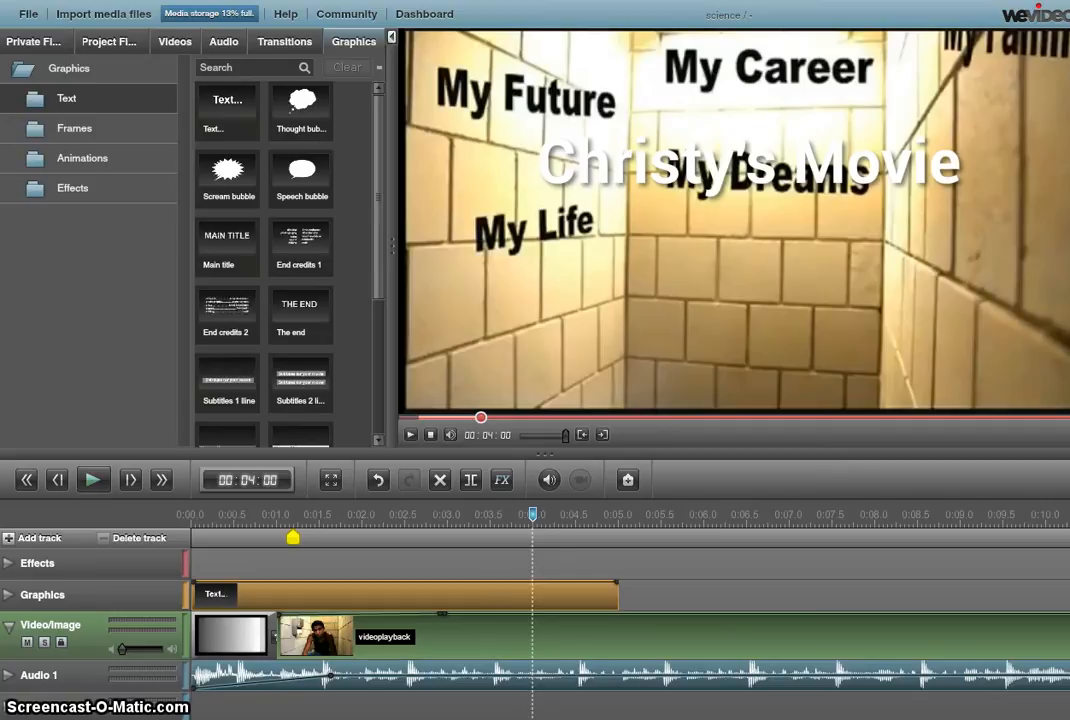
scroll(630, 600, down, 4)
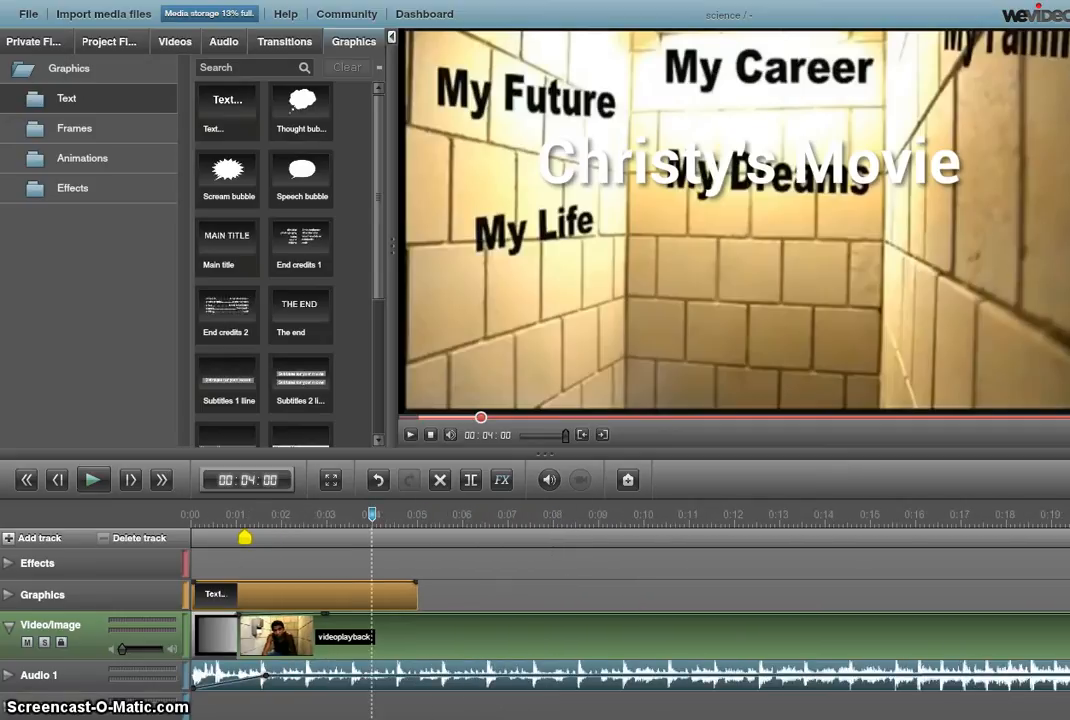
Drag the videoplayback clip's right edge back so the clip ends near 0:10 on the timeline
scroll(630, 600, down, 2)
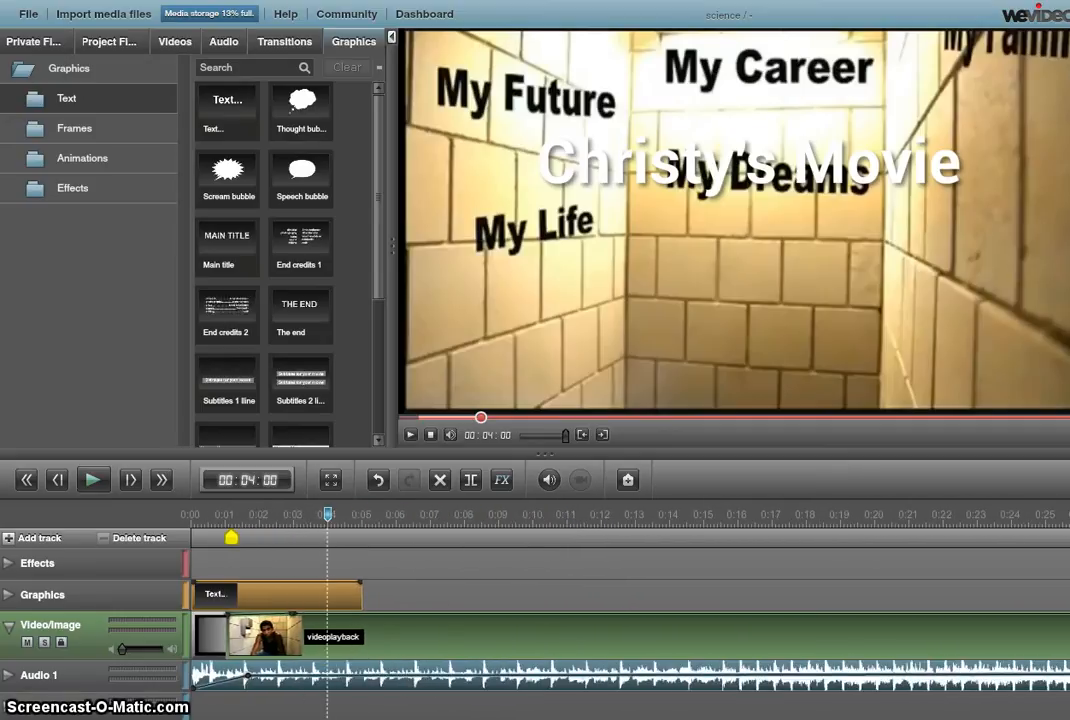
scroll(630, 600, down, 4)
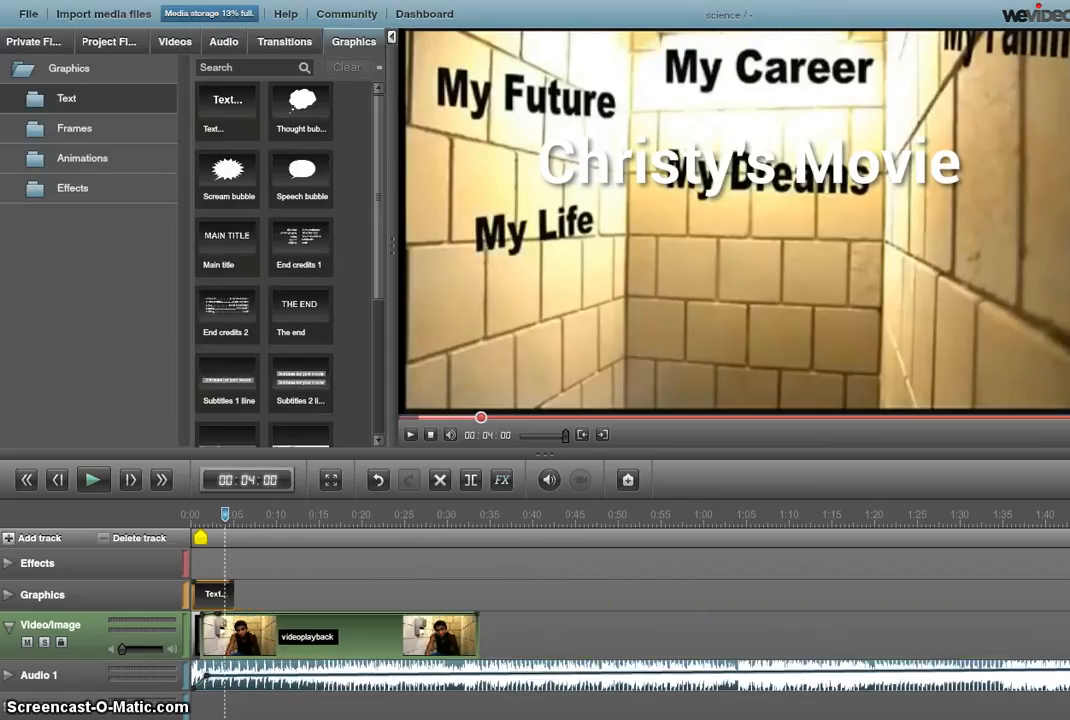
scroll(630, 600, up, 5)
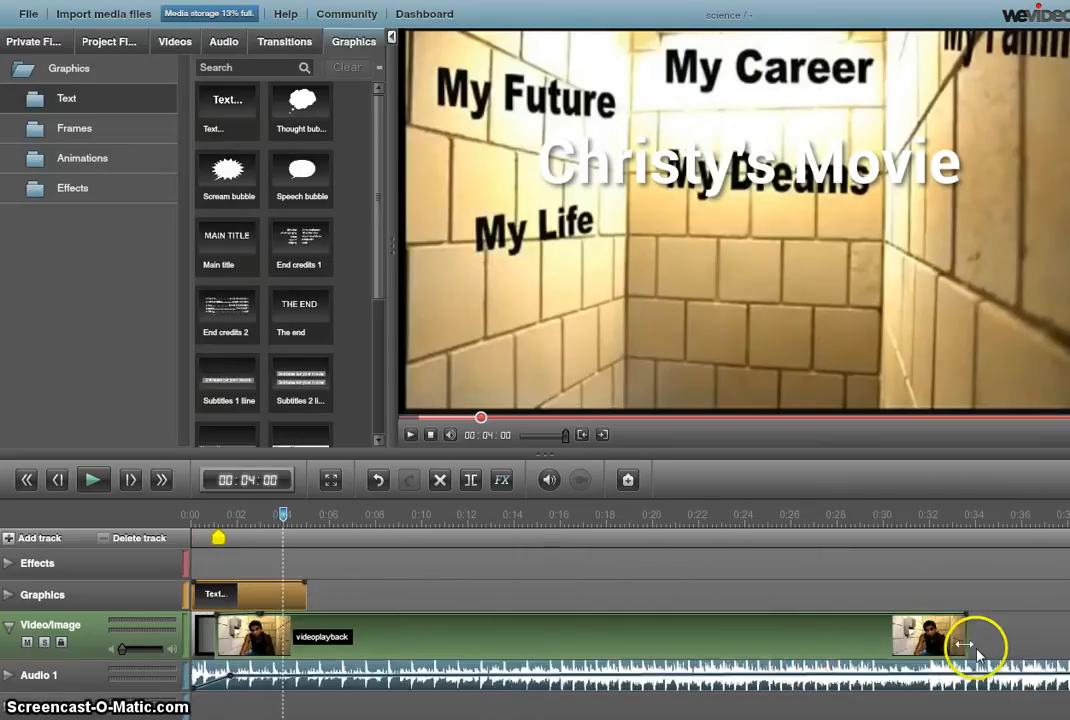
click(966, 645)
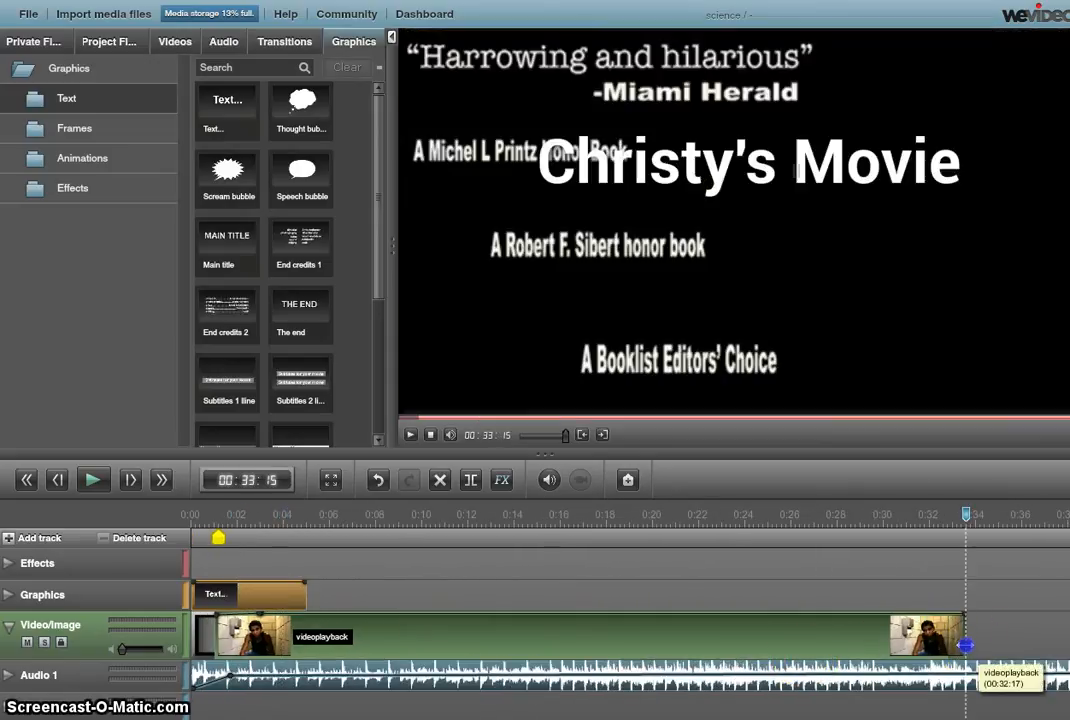
drag(958, 640, 429, 627)
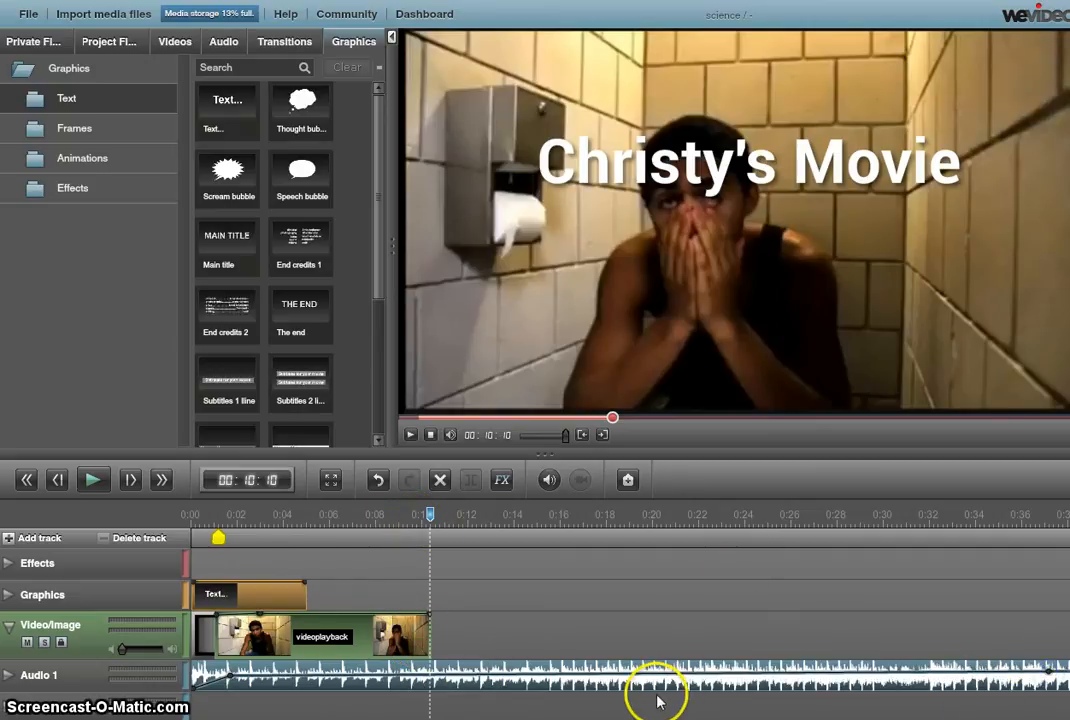
Split the Audio 1 church music at the playhead, delete the tail, and trim it to 0:10
click(461, 683)
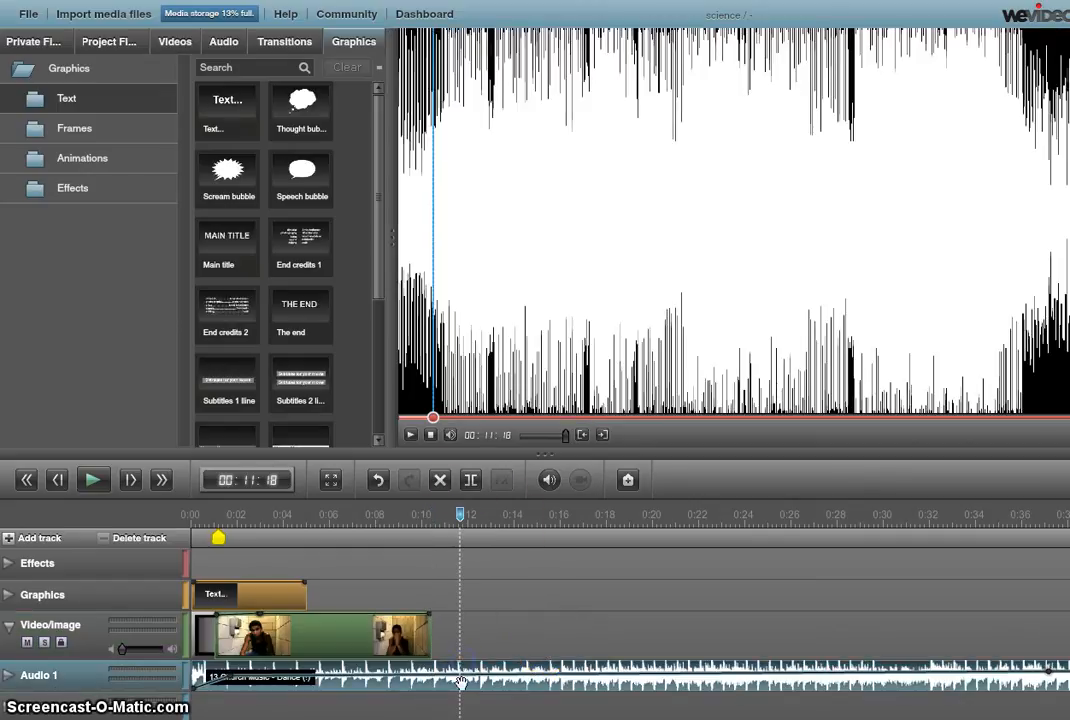
click(471, 482)
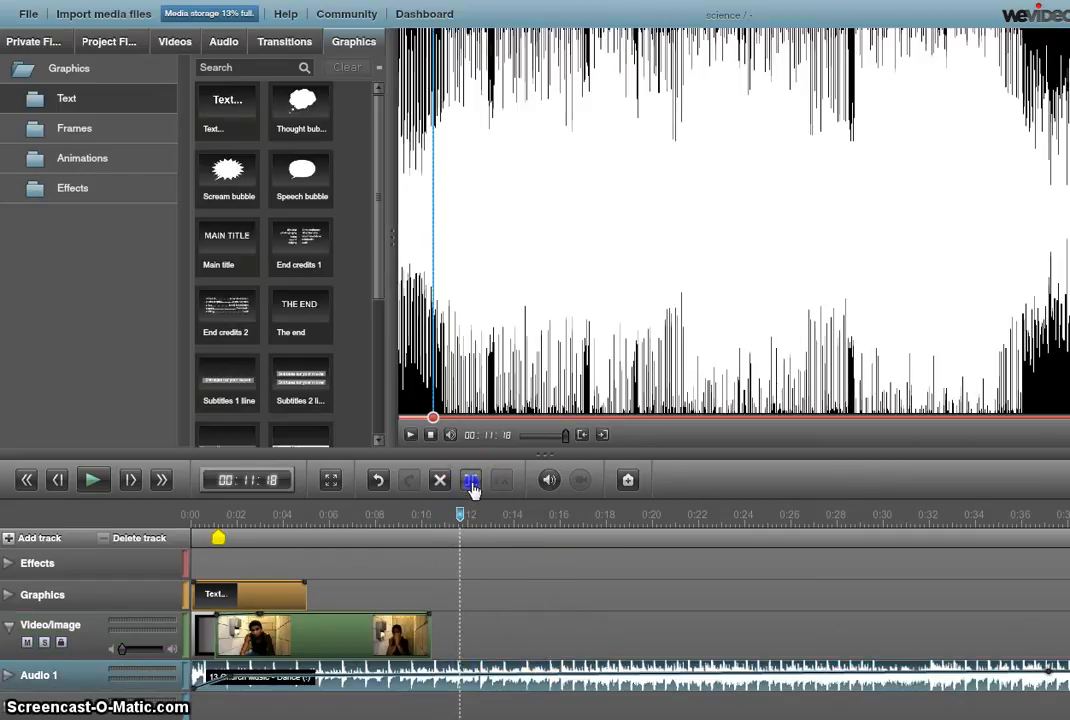
right_click(604, 688)
key(Delete)
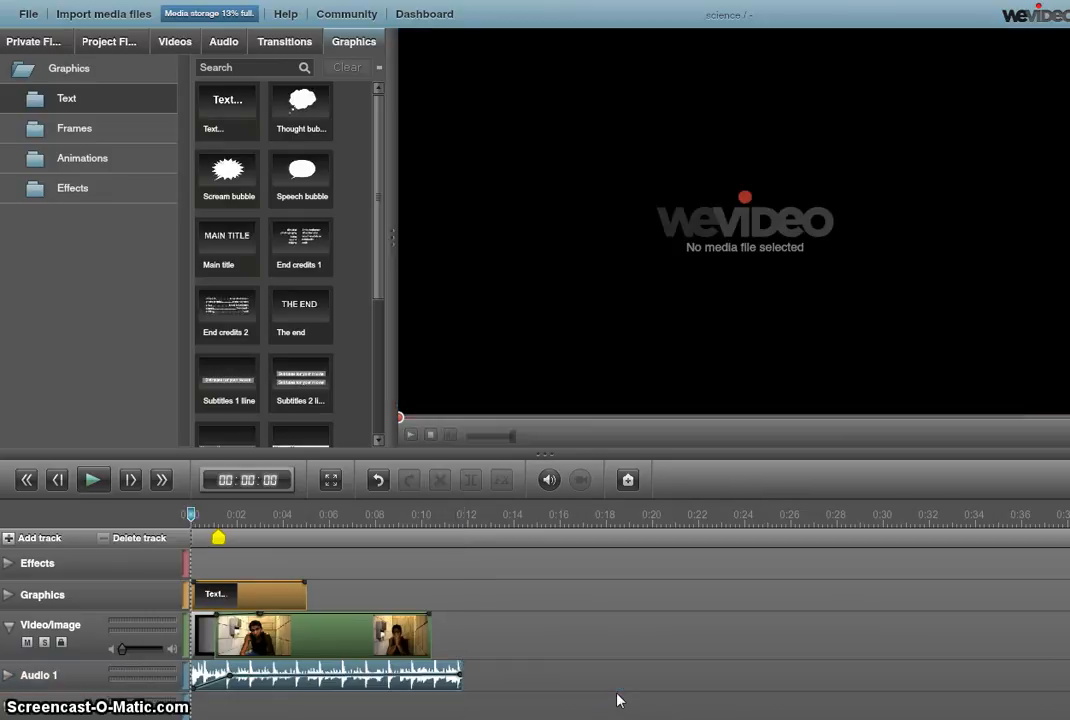
click(458, 682)
drag(458, 683, 435, 680)
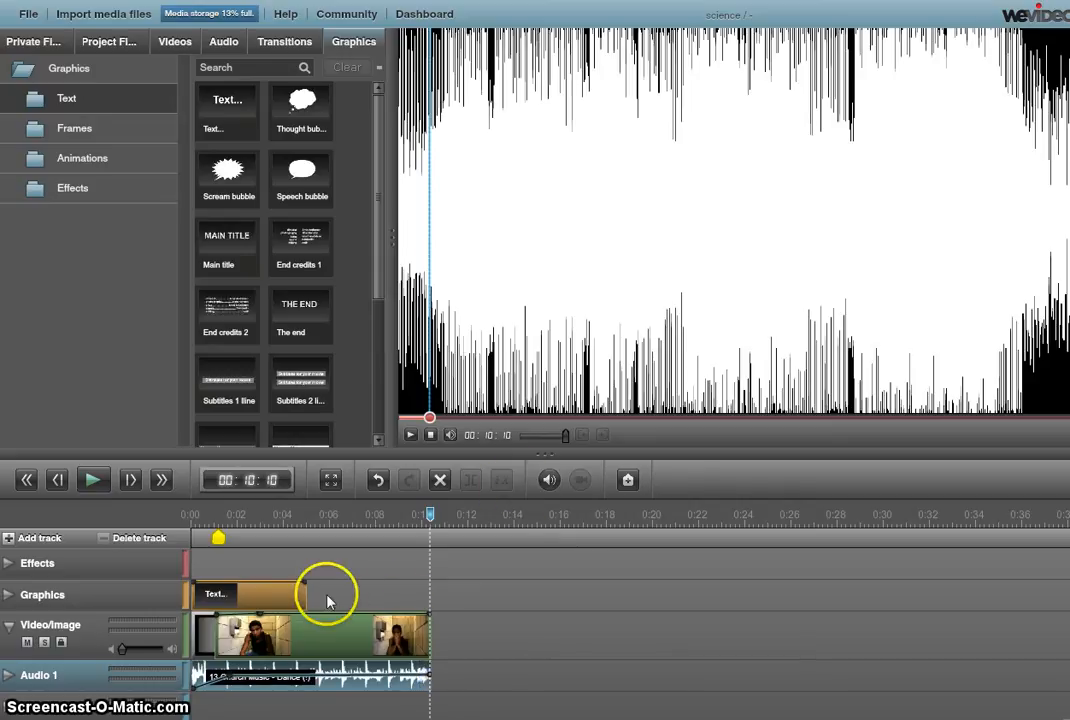
Place the Figurative stock clip Colorful Flowers Animation after the first video clip and preview it
click(274, 48)
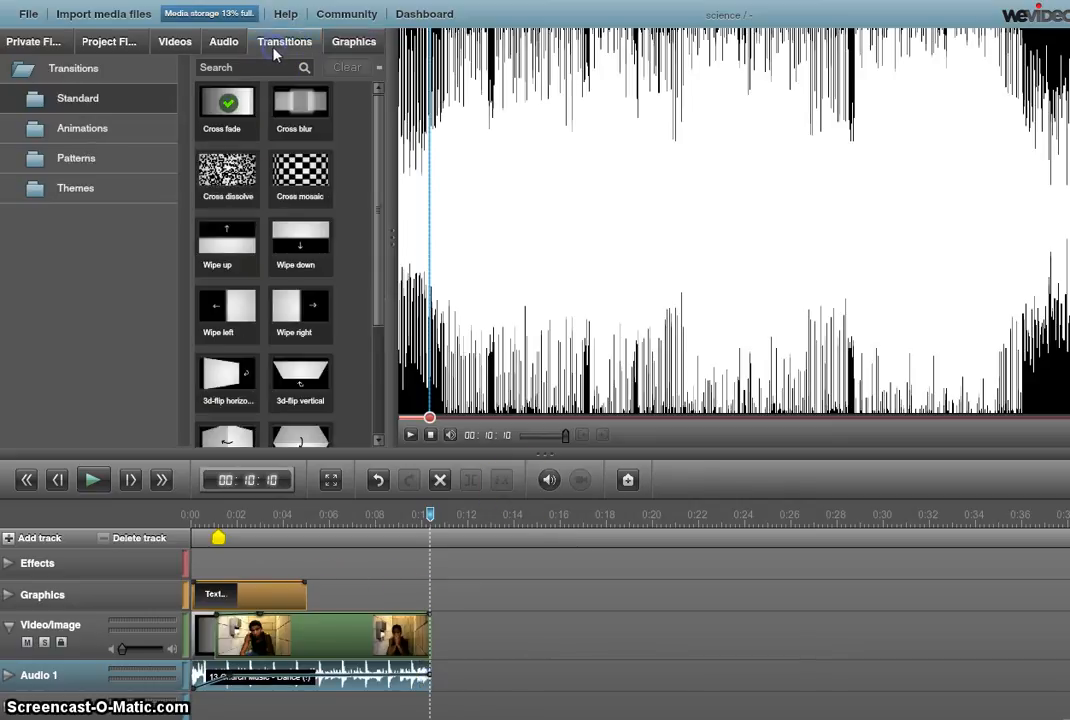
click(180, 41)
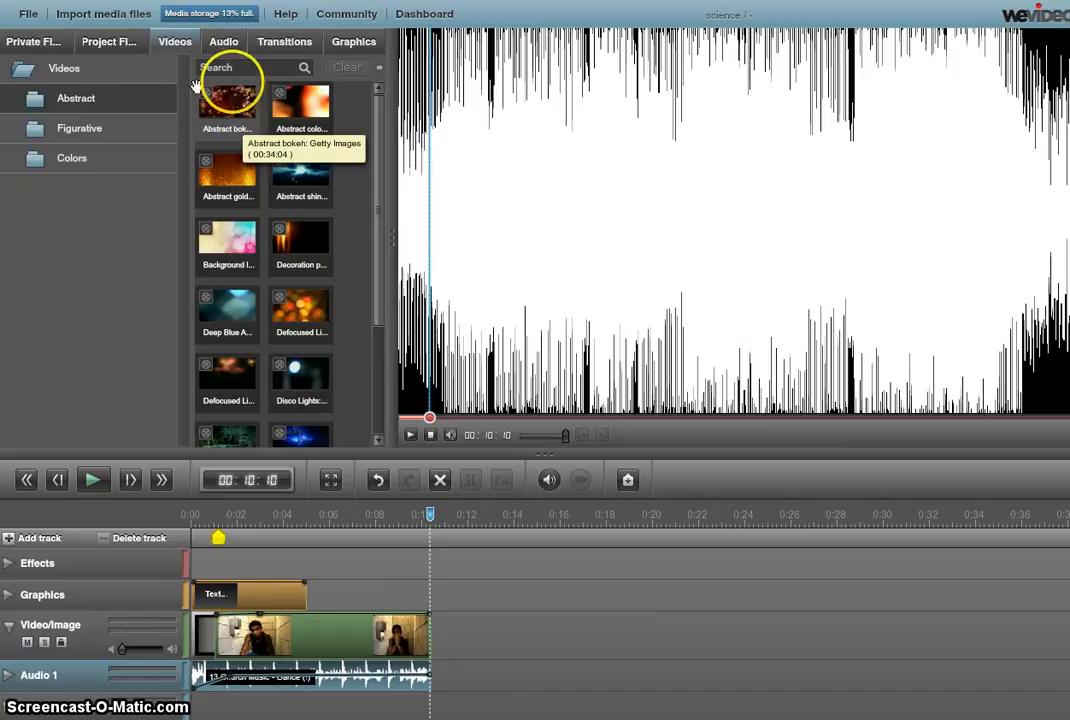
click(95, 138)
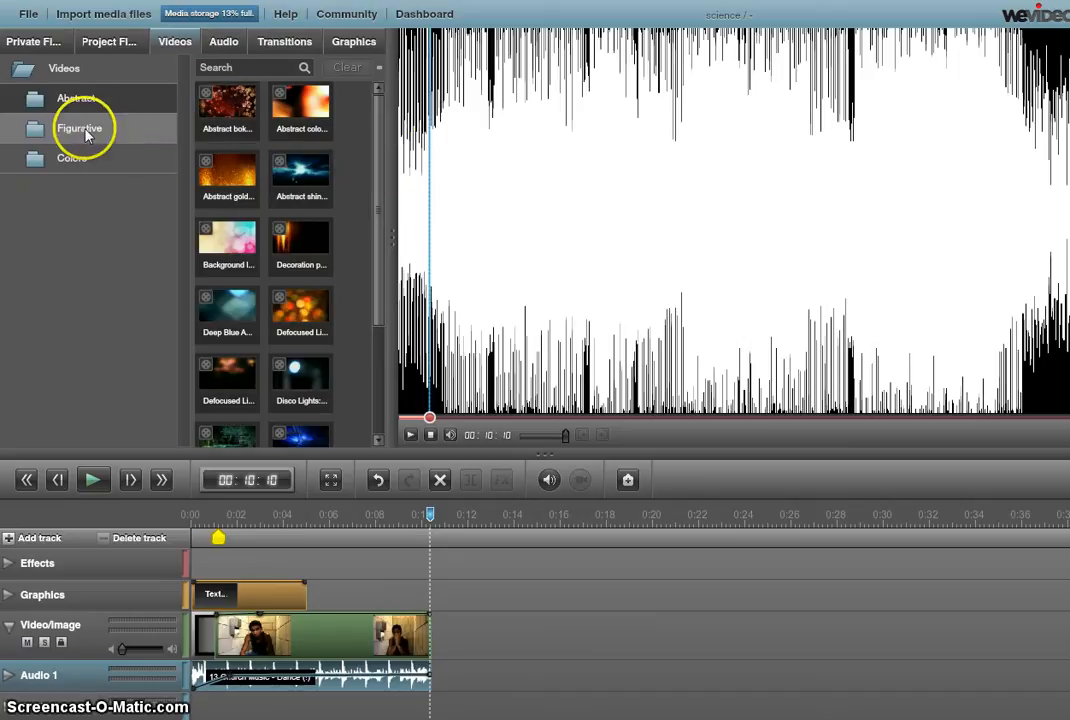
drag(248, 170, 478, 633)
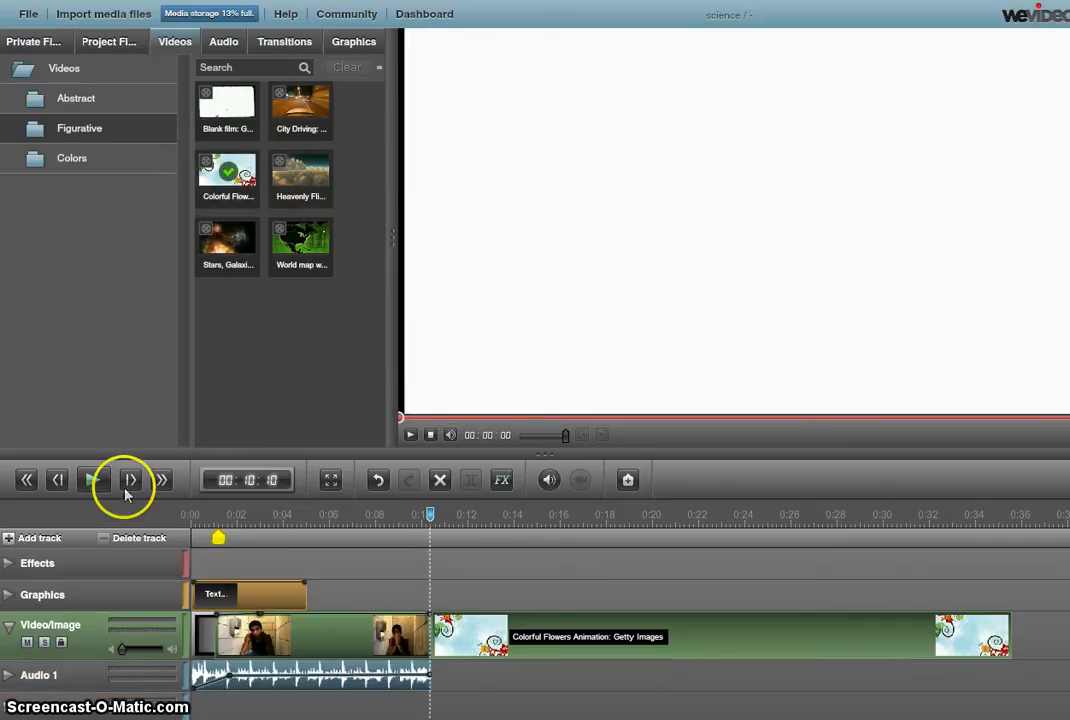
click(88, 480)
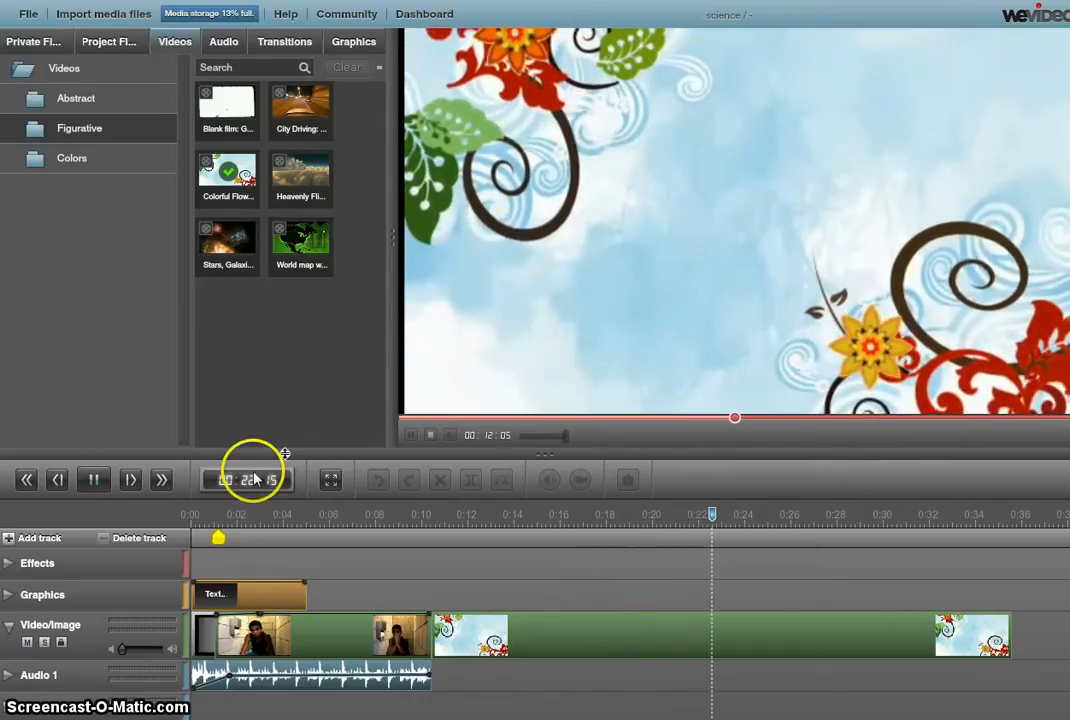
Pause the preview, view and dismiss the help overlay, then switch the library to Private Files
click(93, 480)
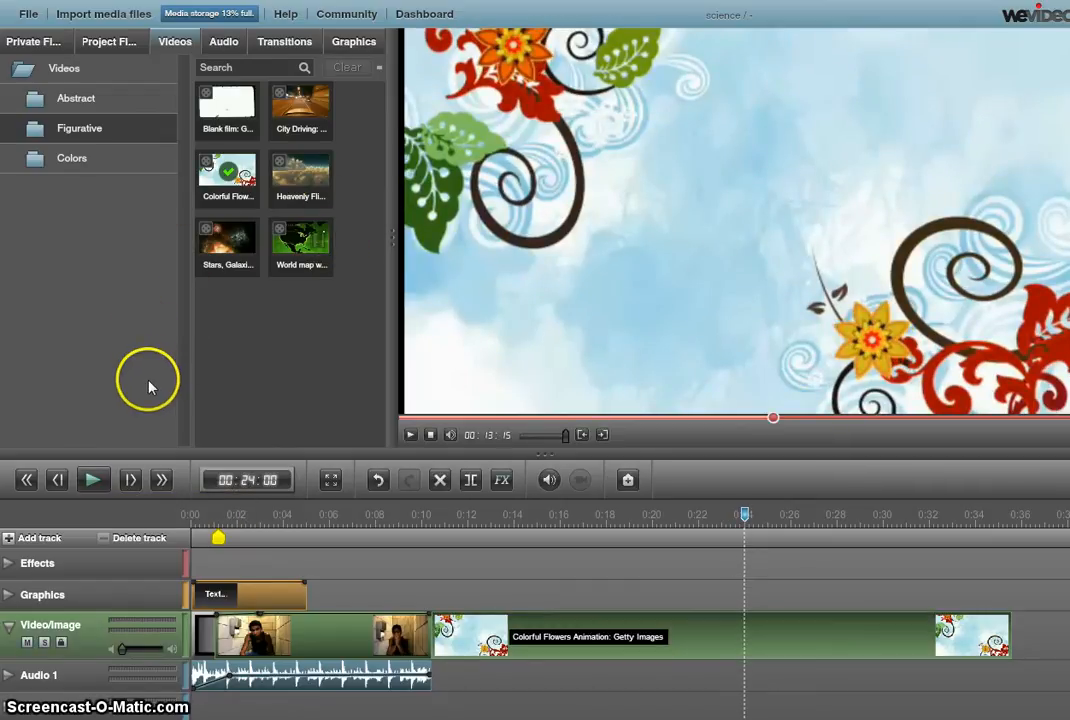
click(285, 19)
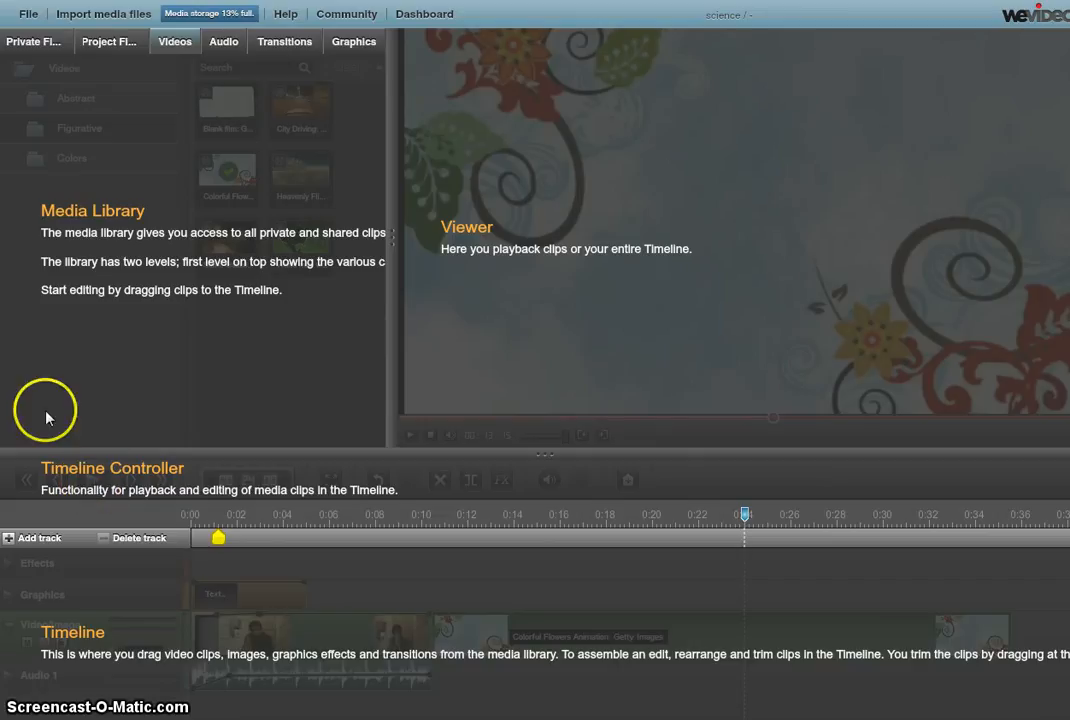
click(52, 46)
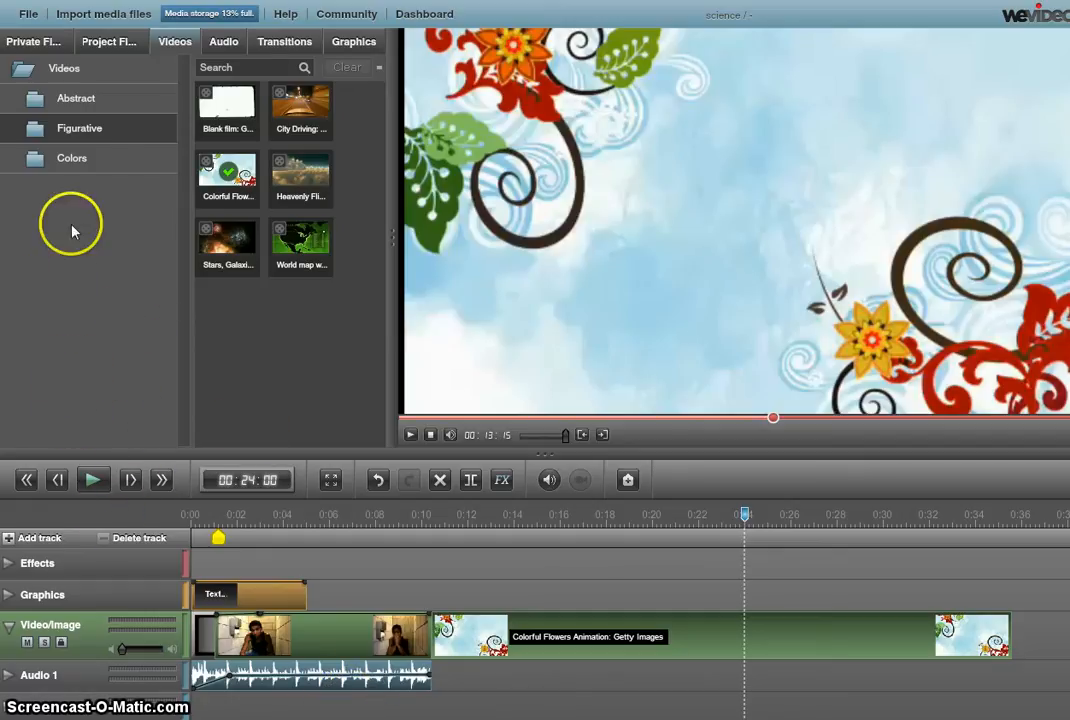
click(22, 42)
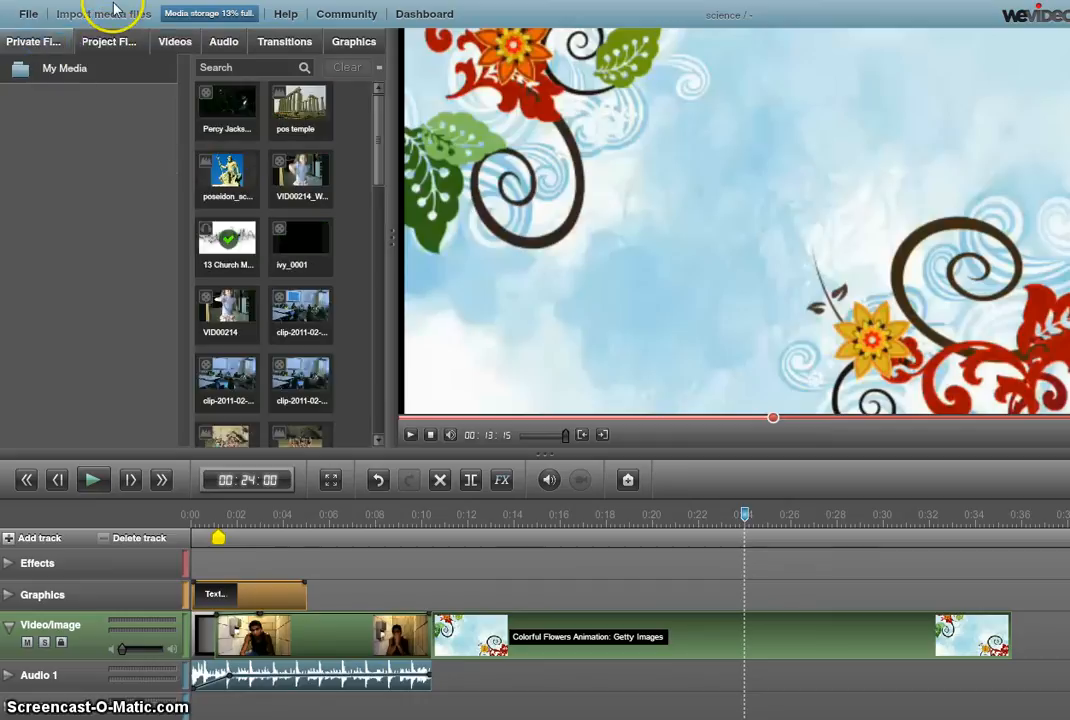
Return to the Dashboard, discard unsaved changes, and select the Rafting project under Olweus
click(425, 14)
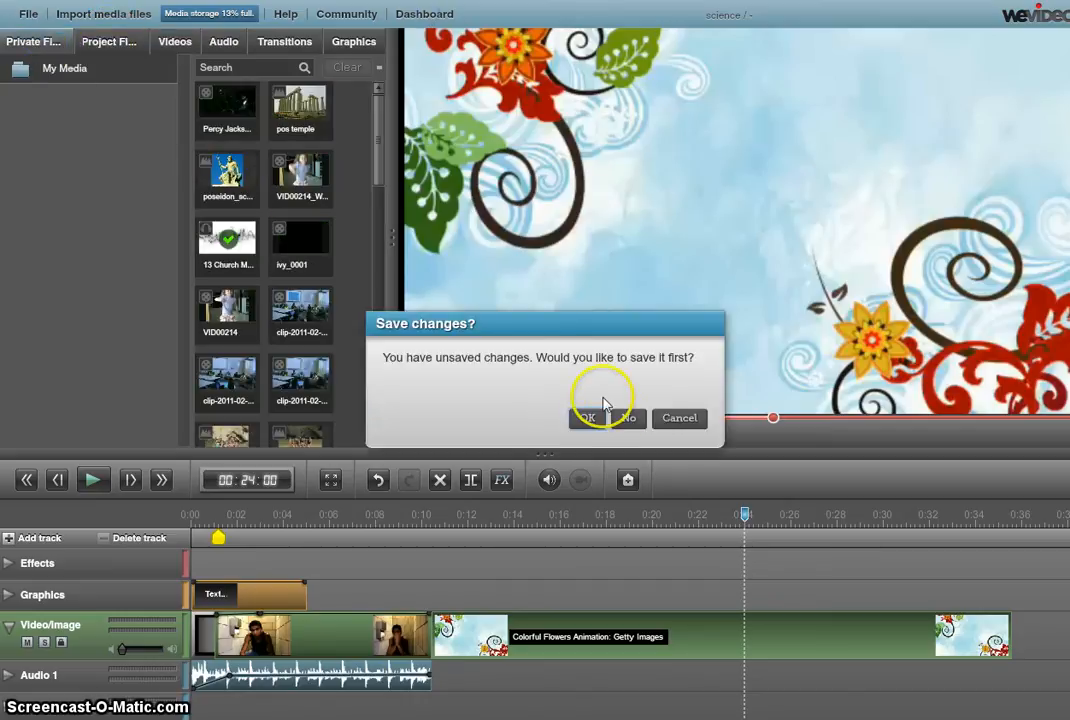
click(618, 428)
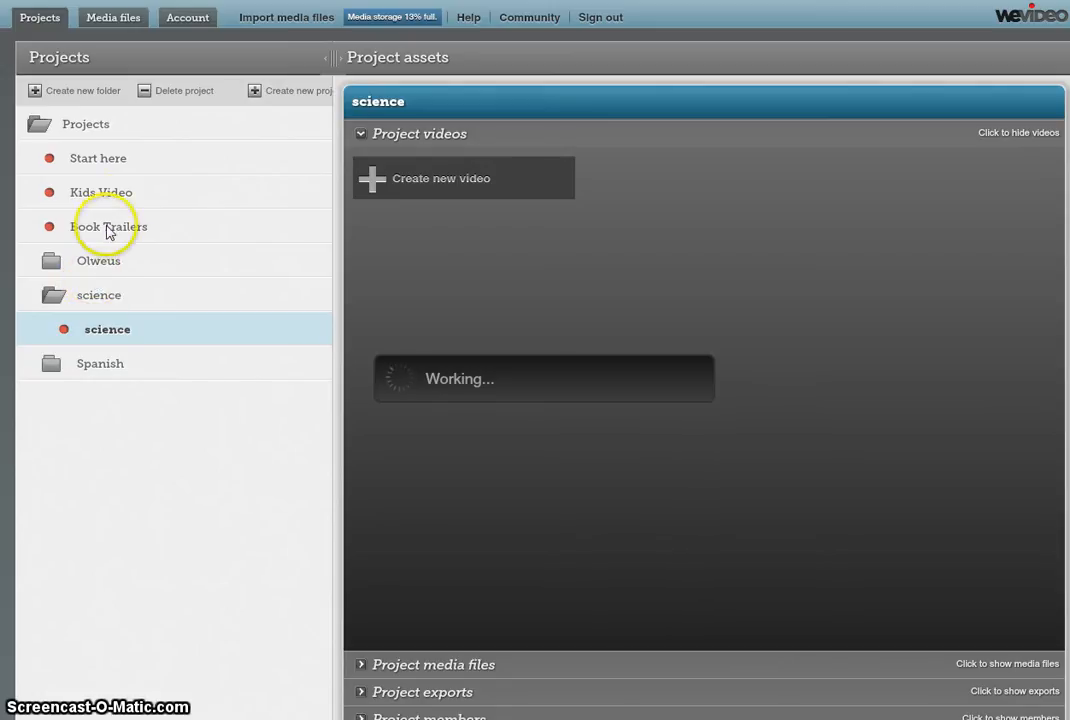
click(137, 196)
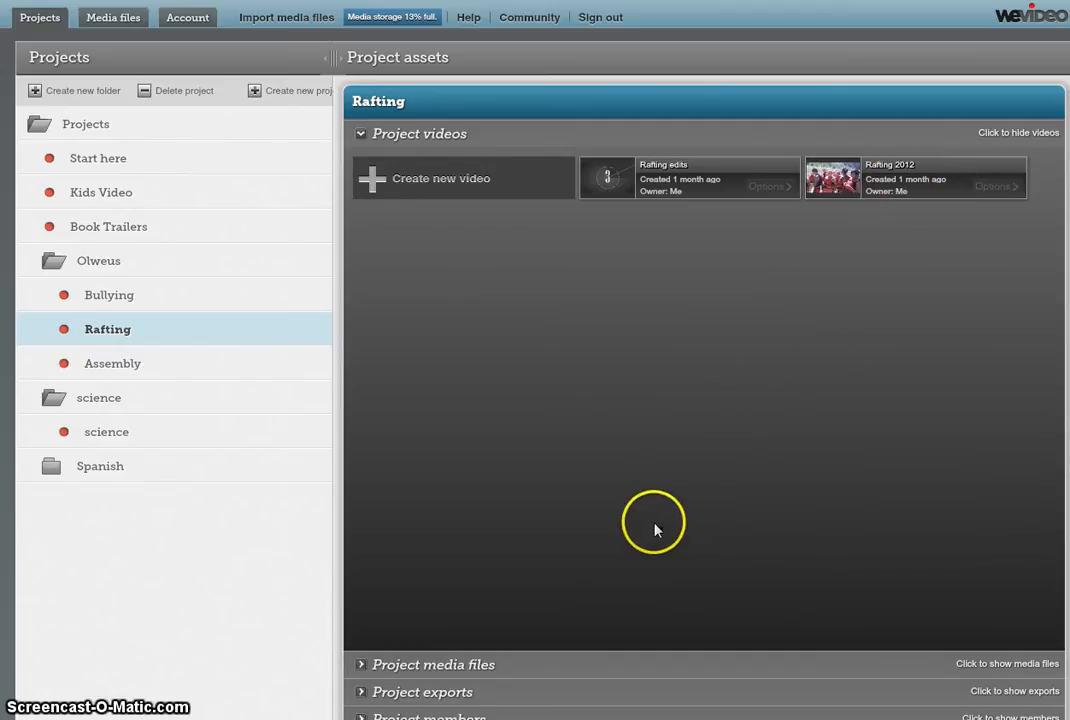
Share / export Rafting 2012 in HD 720 to the WeVideo account
click(1008, 194)
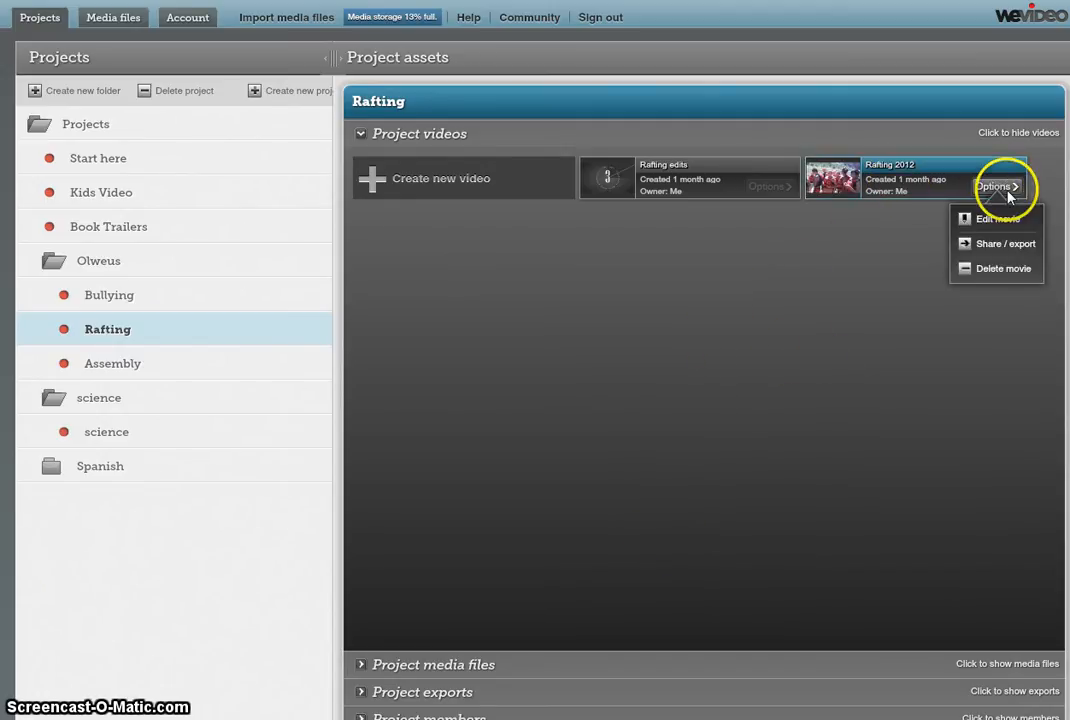
click(1016, 246)
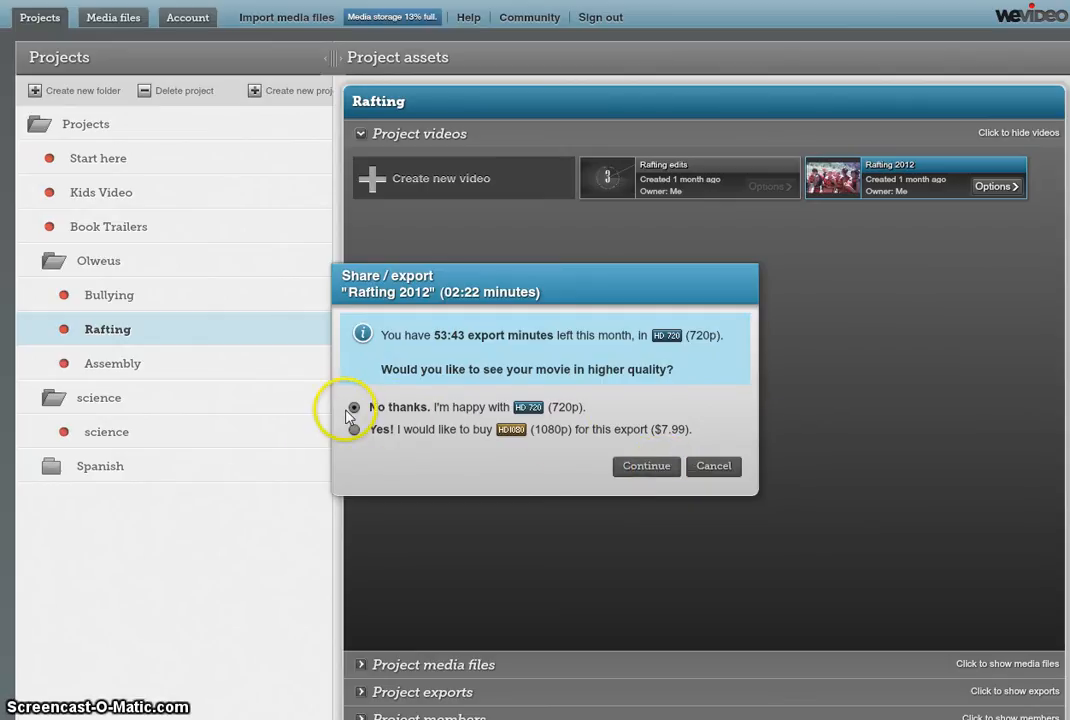
click(650, 468)
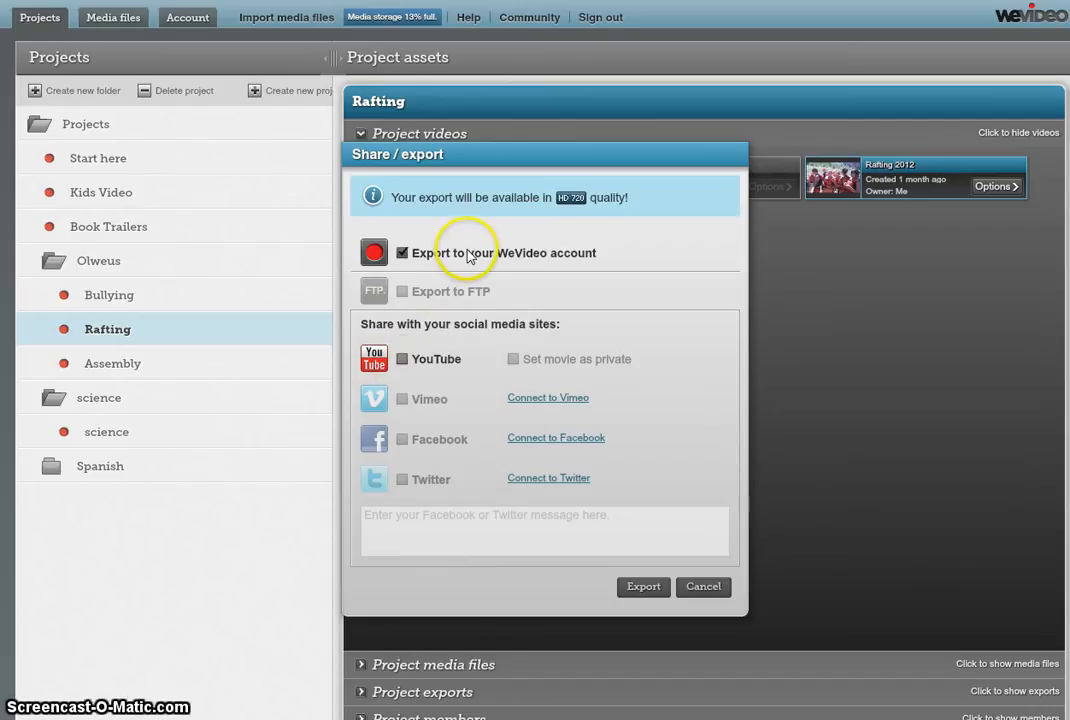
click(643, 587)
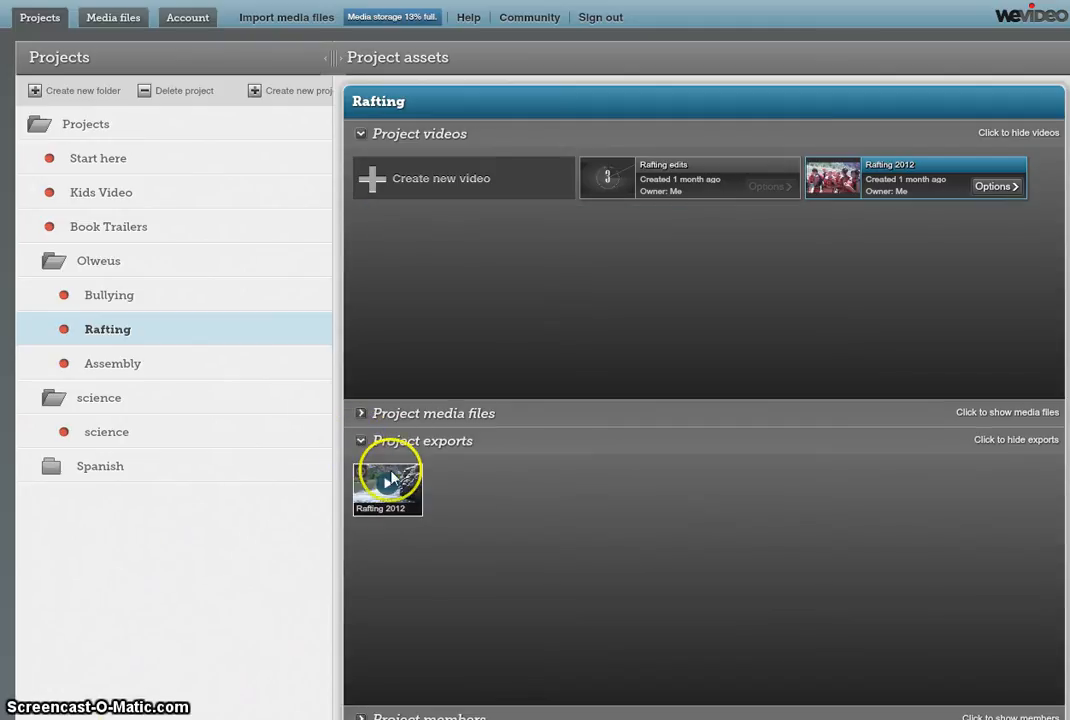
Choose Download from the Rafting 2012 export's menu and confirm saving Rafting2012.mp4
click(412, 507)
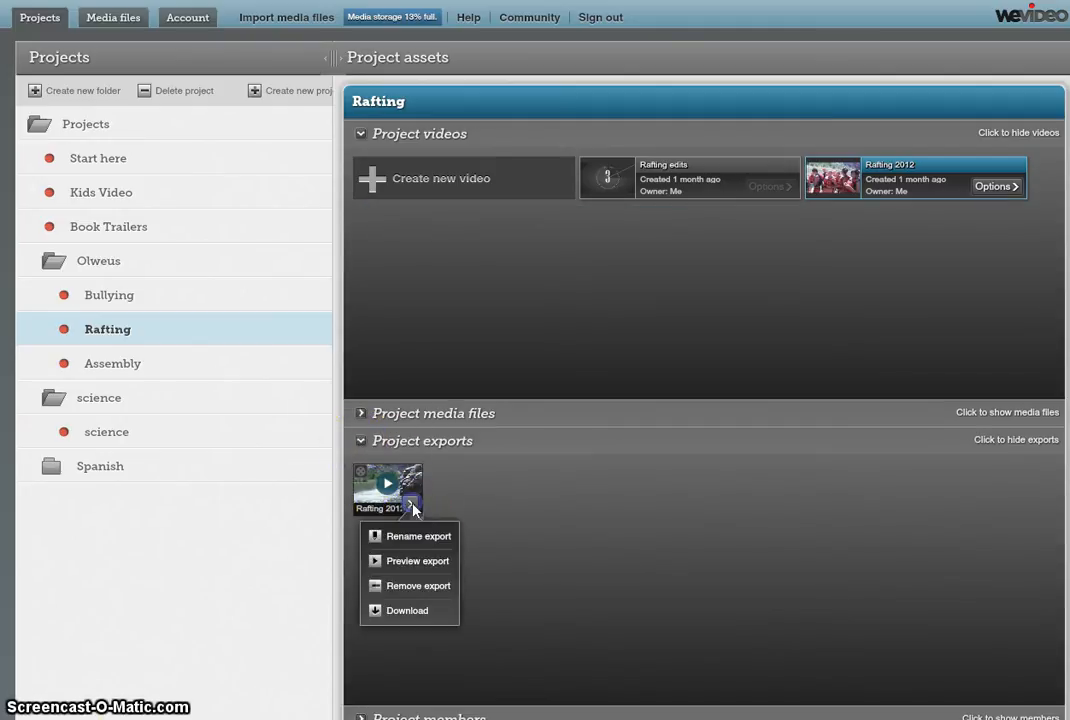
click(417, 612)
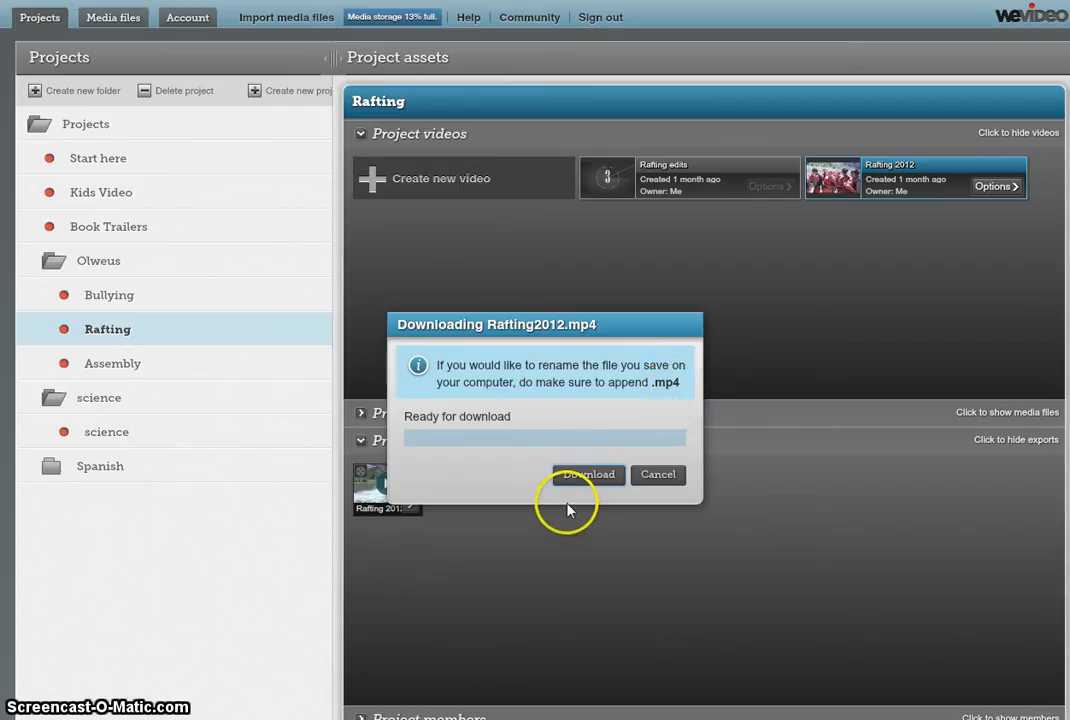
click(109, 581)
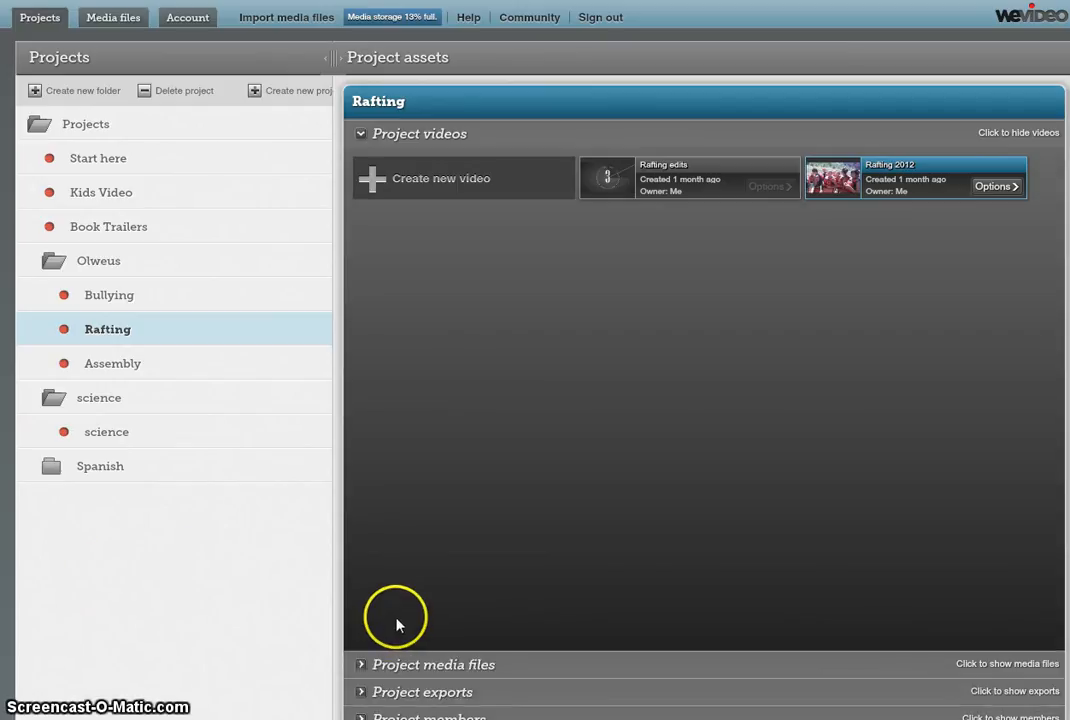
Under Project members, search for an existing WeVideo user by name and invite them to Rafting
click(359, 136)
click(362, 217)
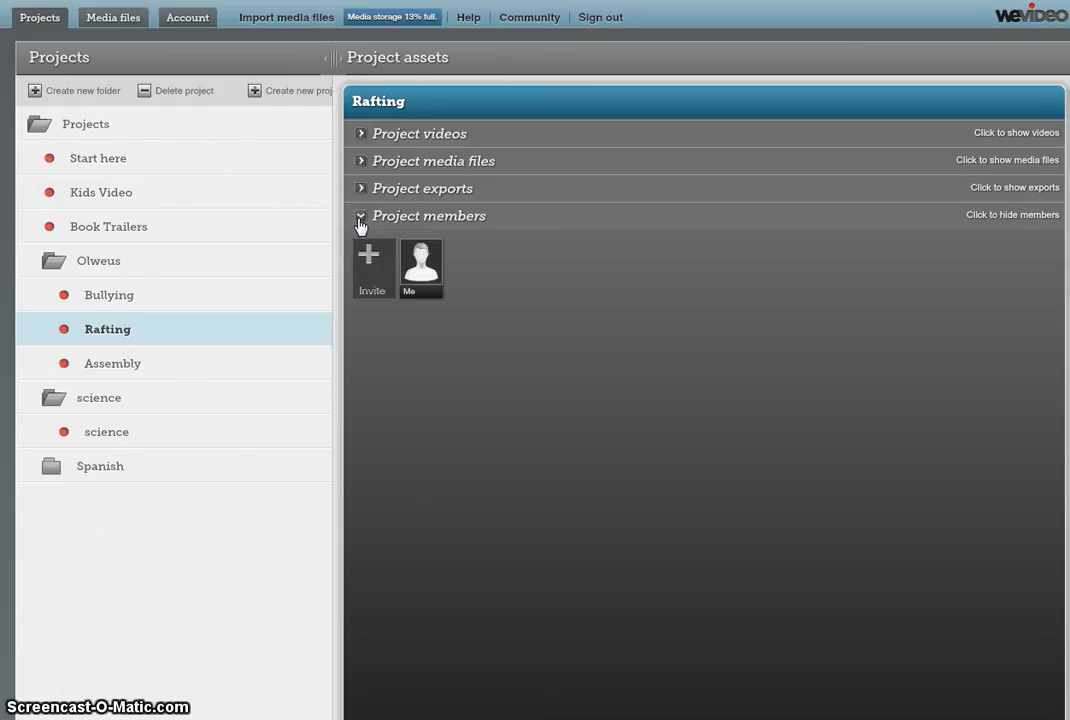
click(378, 264)
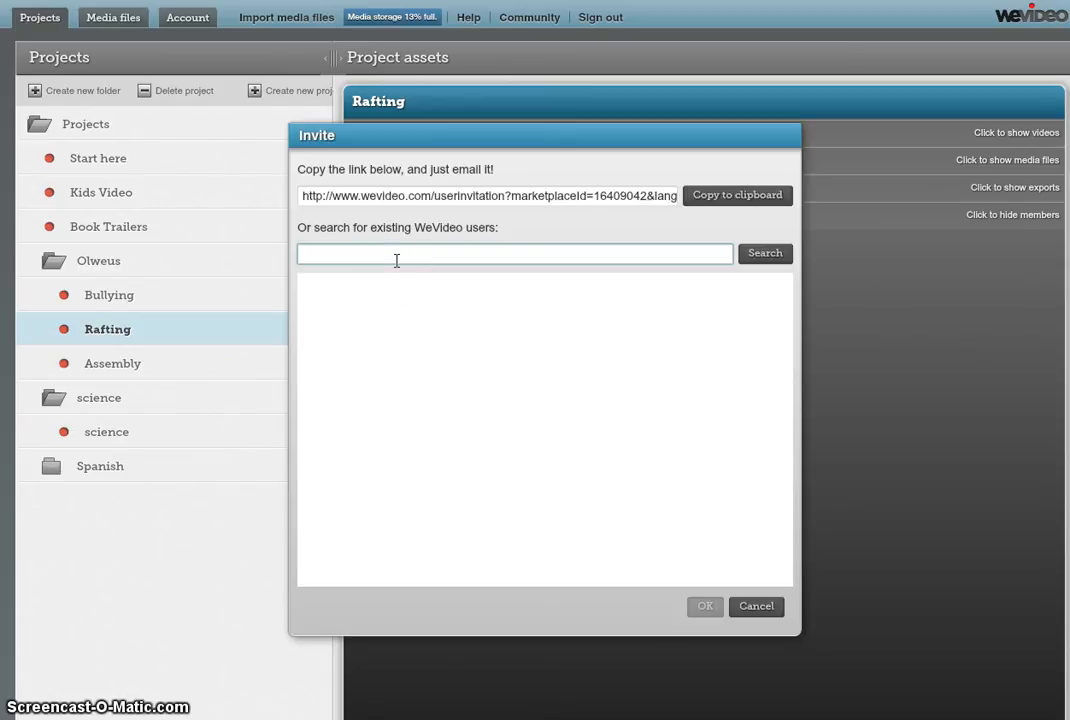
text(barela)
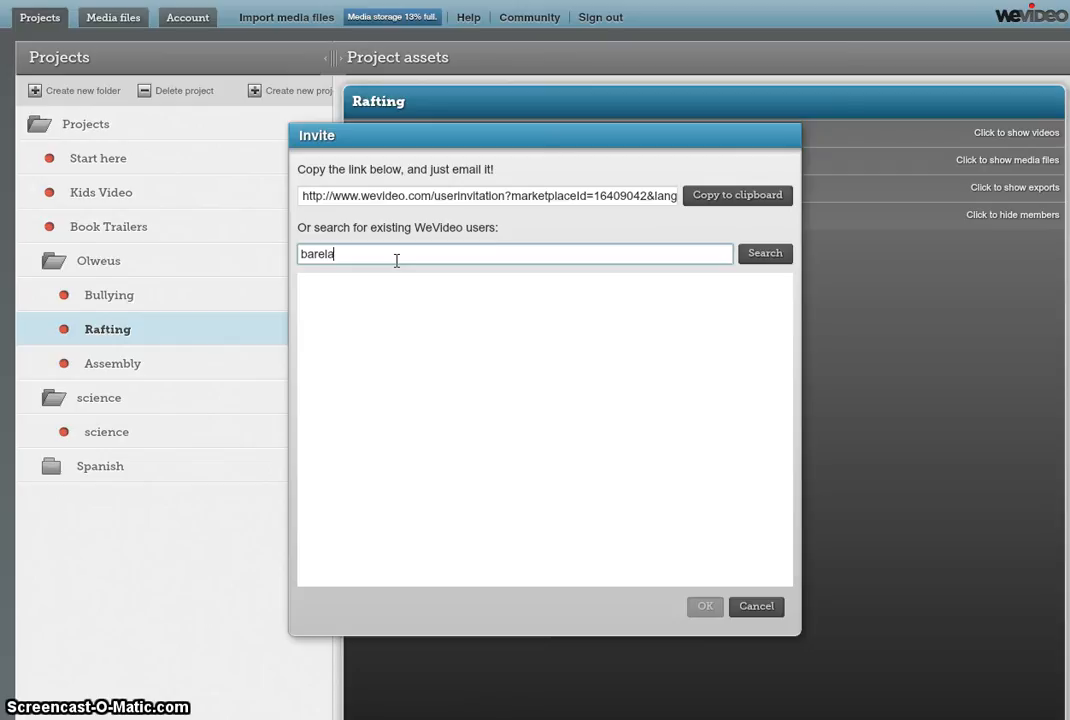
click(765, 256)
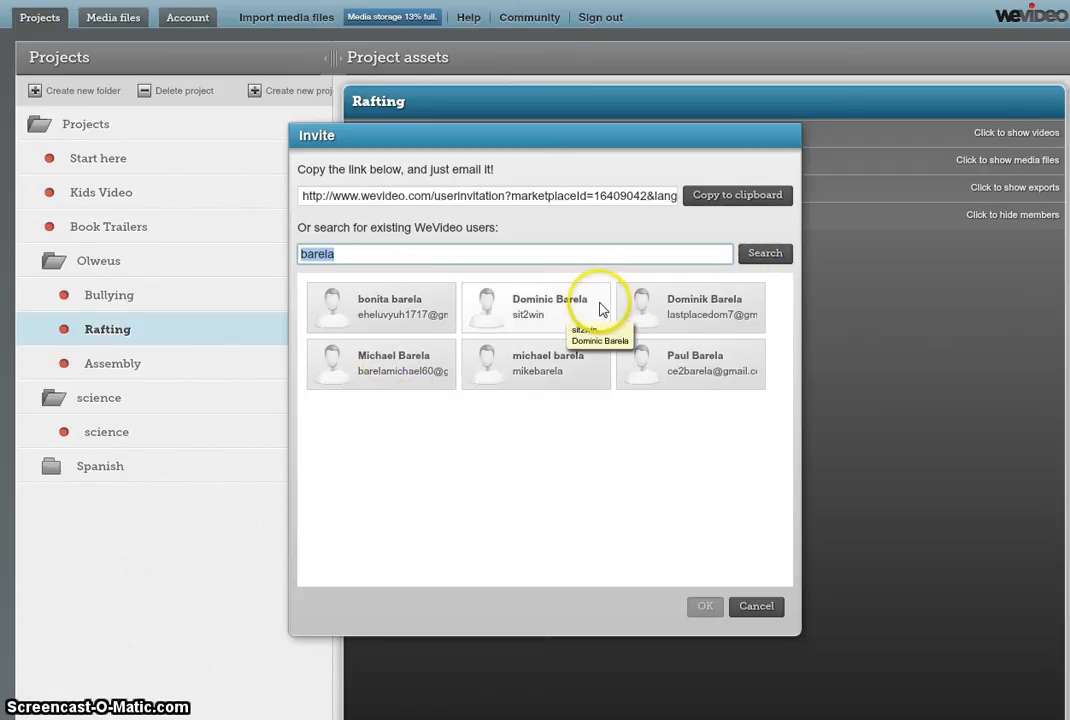
click(409, 380)
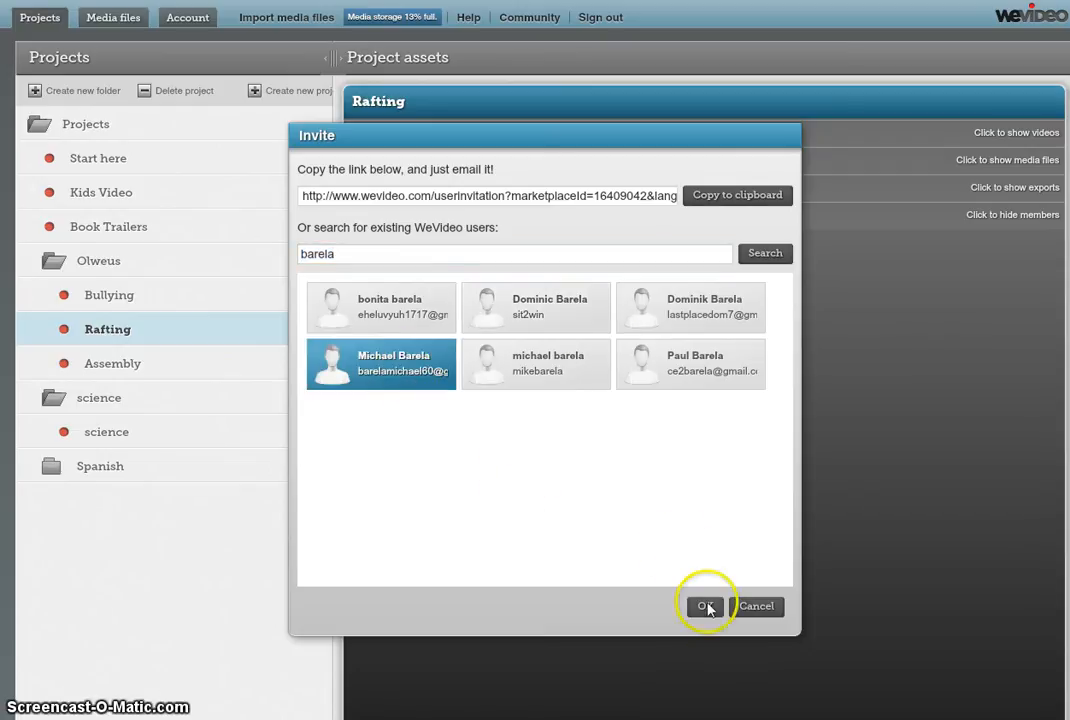
click(712, 606)
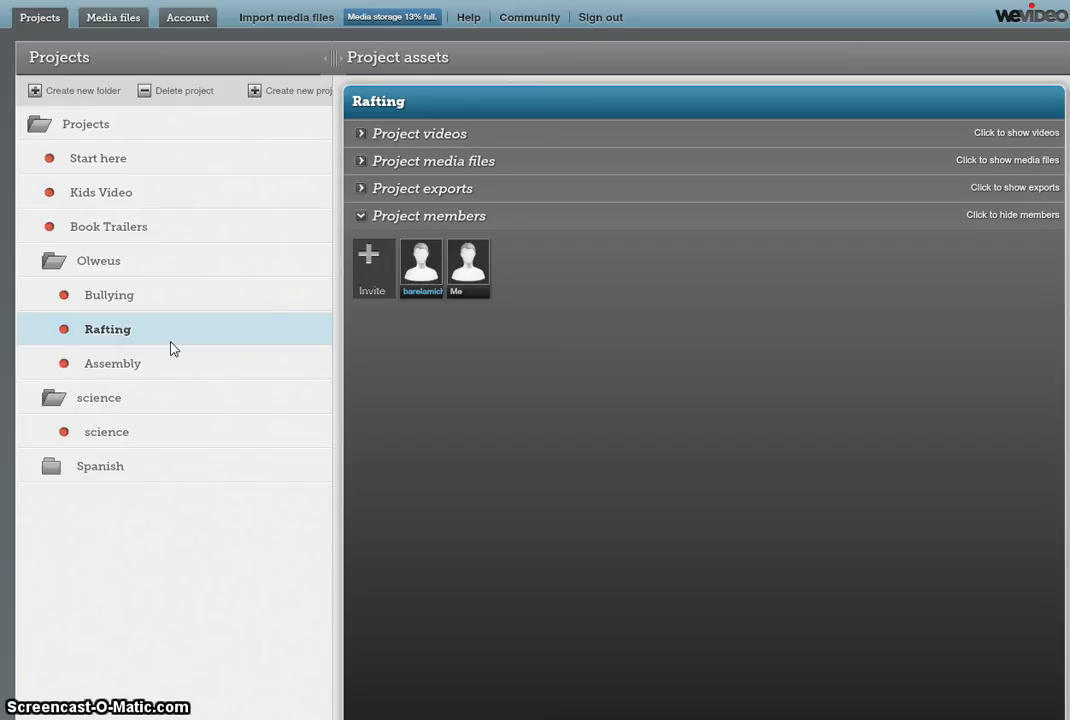
click(205, 576)
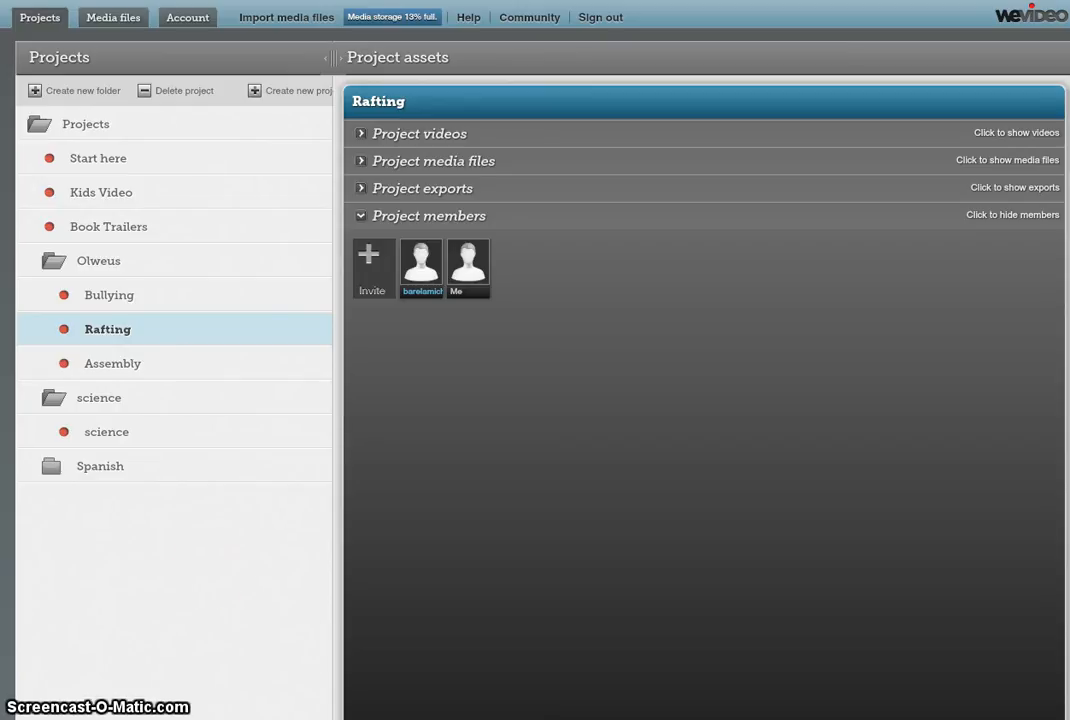